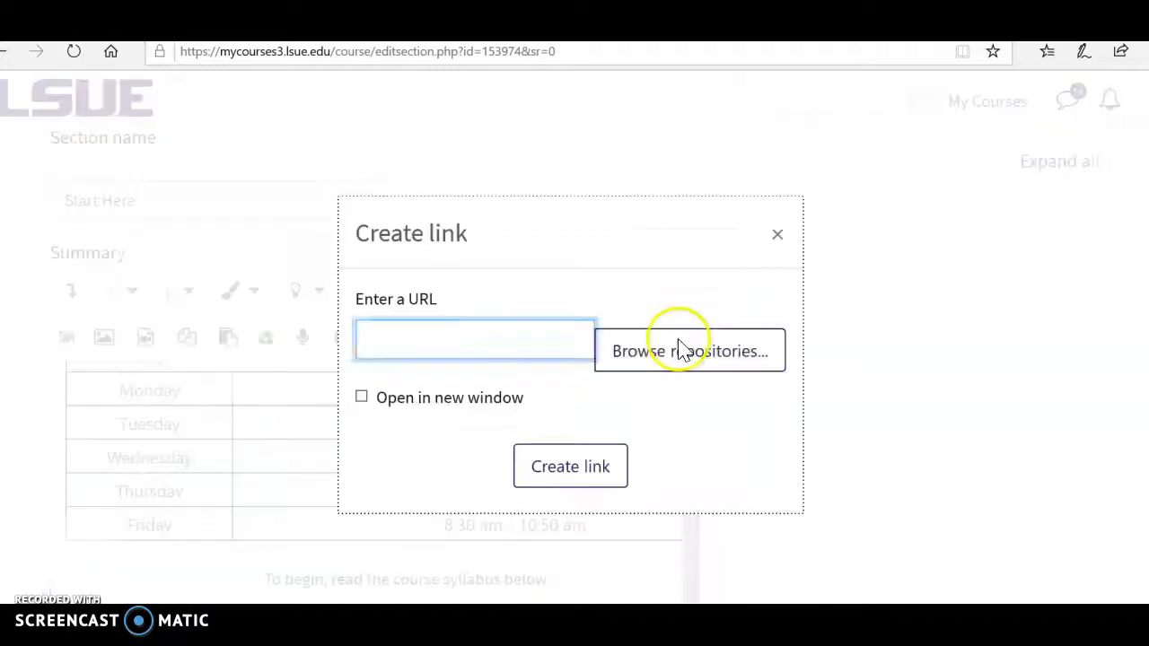
# Step: Upload the Chapter 1 PDF from the Desktop through the repositories as the link target for the PDF text
pyautogui.click(667, 359)
pyautogui.click(617, 316)
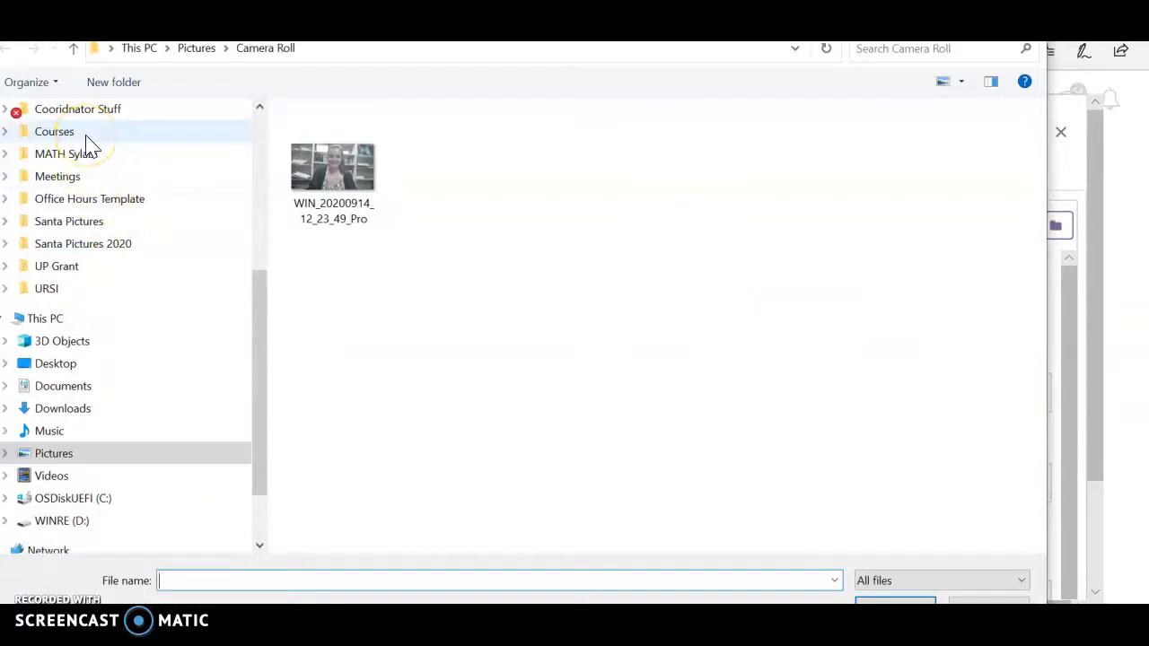
pyautogui.scroll(2, 90, 144)
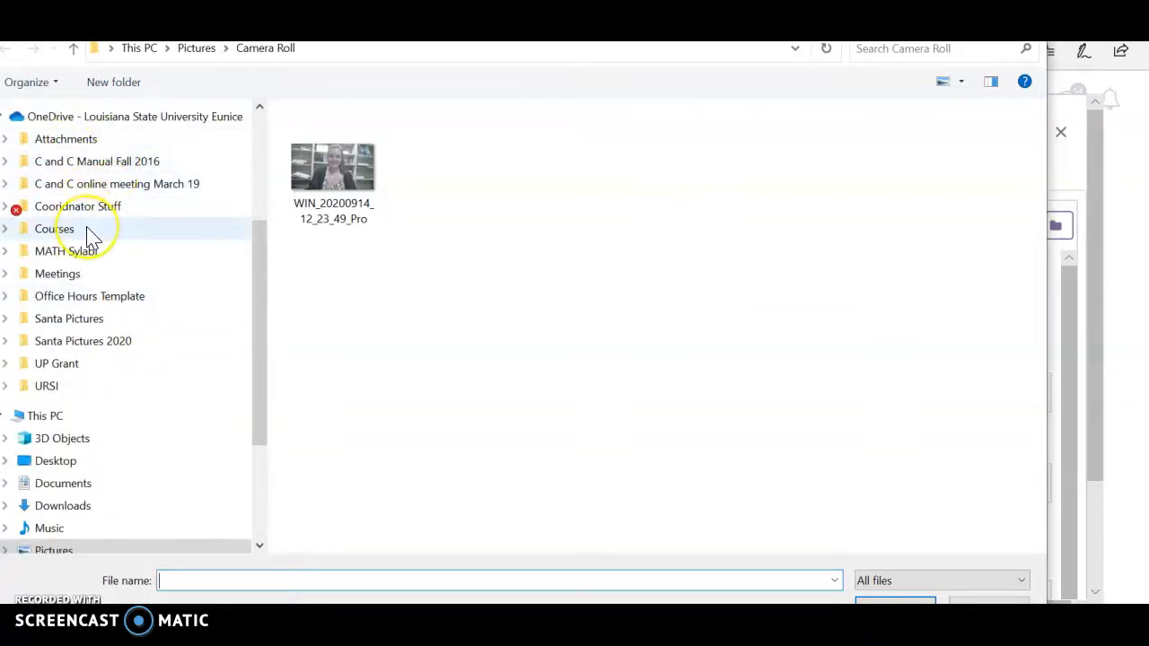
pyautogui.click(92, 460)
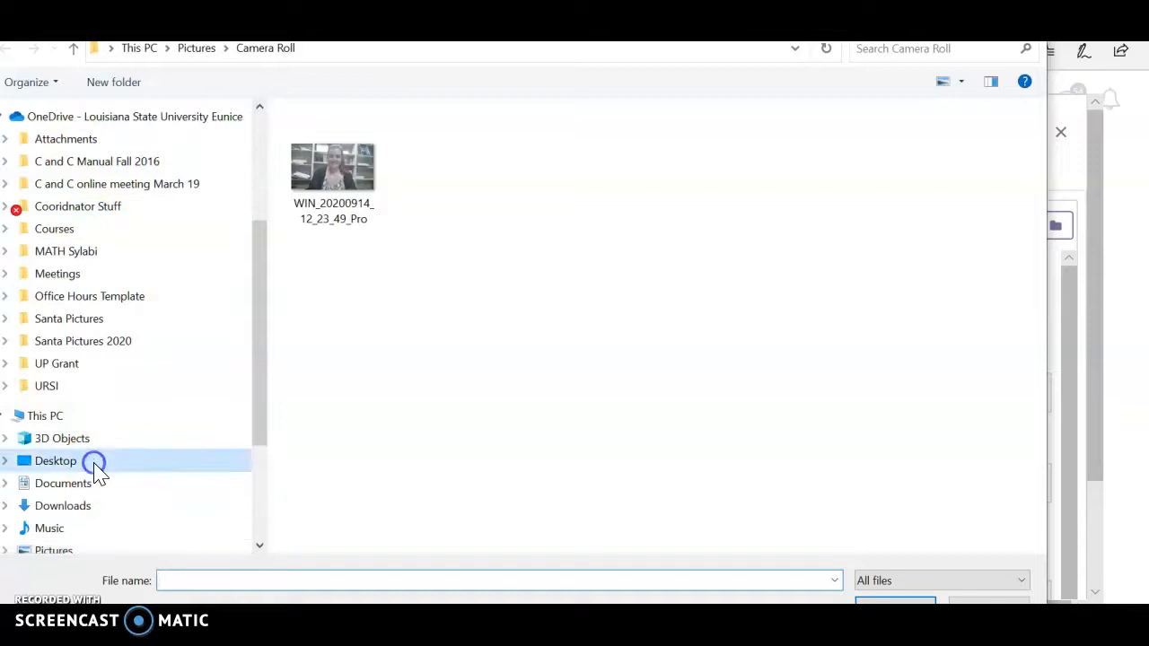
pyautogui.click(408, 139)
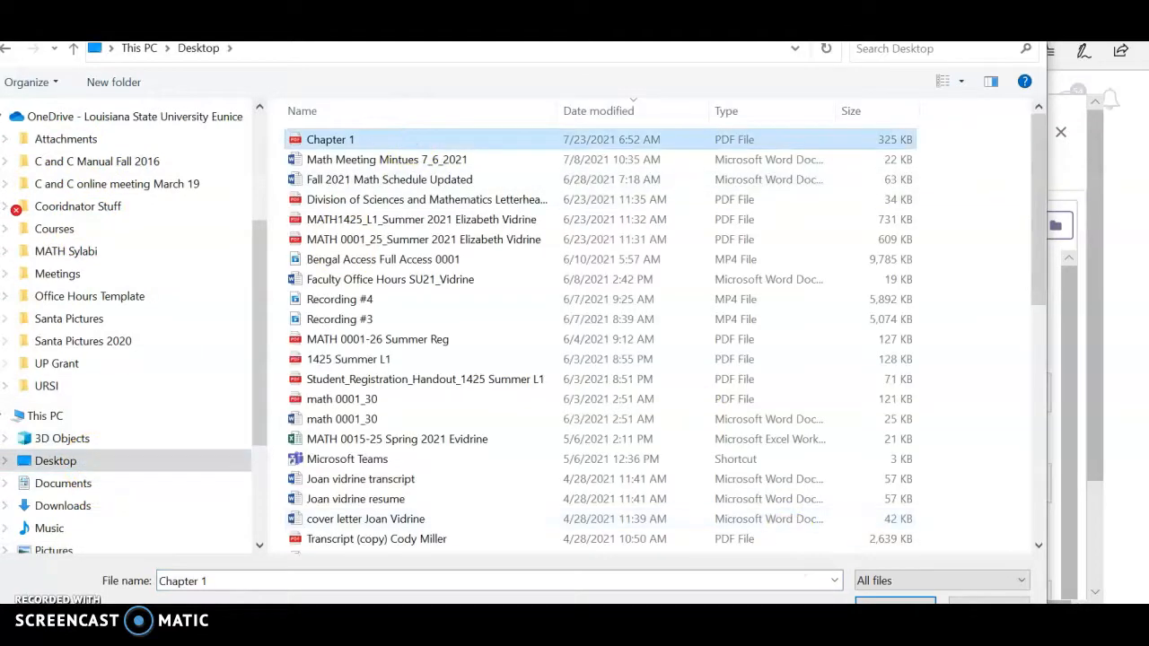
pyautogui.click(895, 604)
pyautogui.scroll(-2, 738, 384)
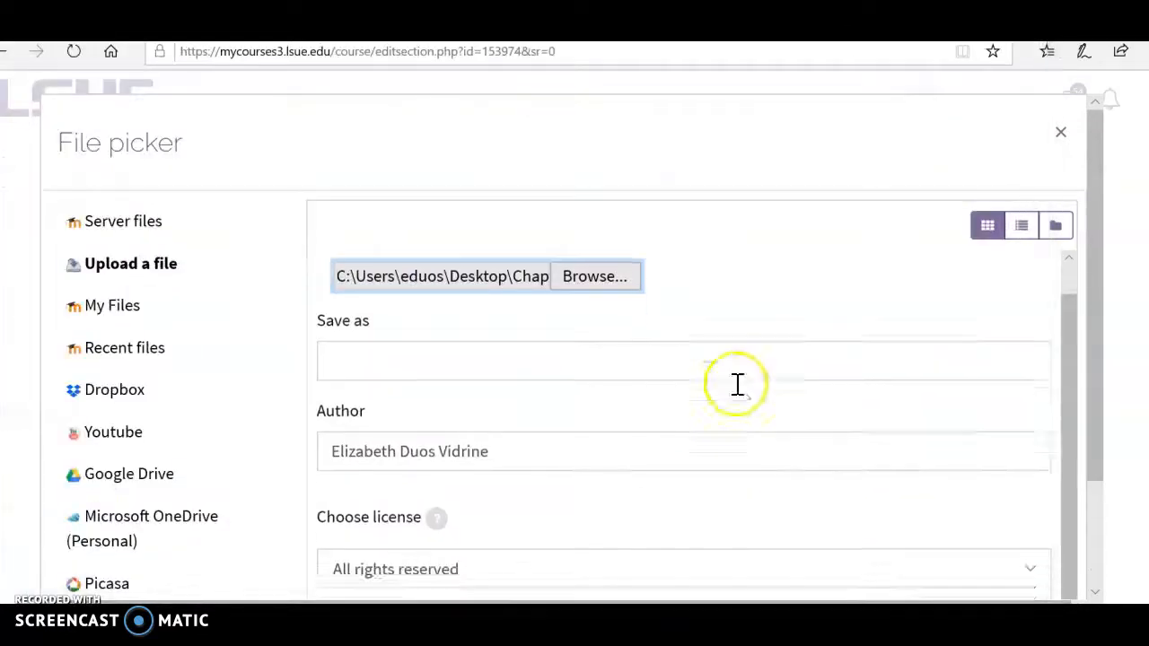
pyautogui.click(682, 569)
pyautogui.scroll(-4, 571, 475)
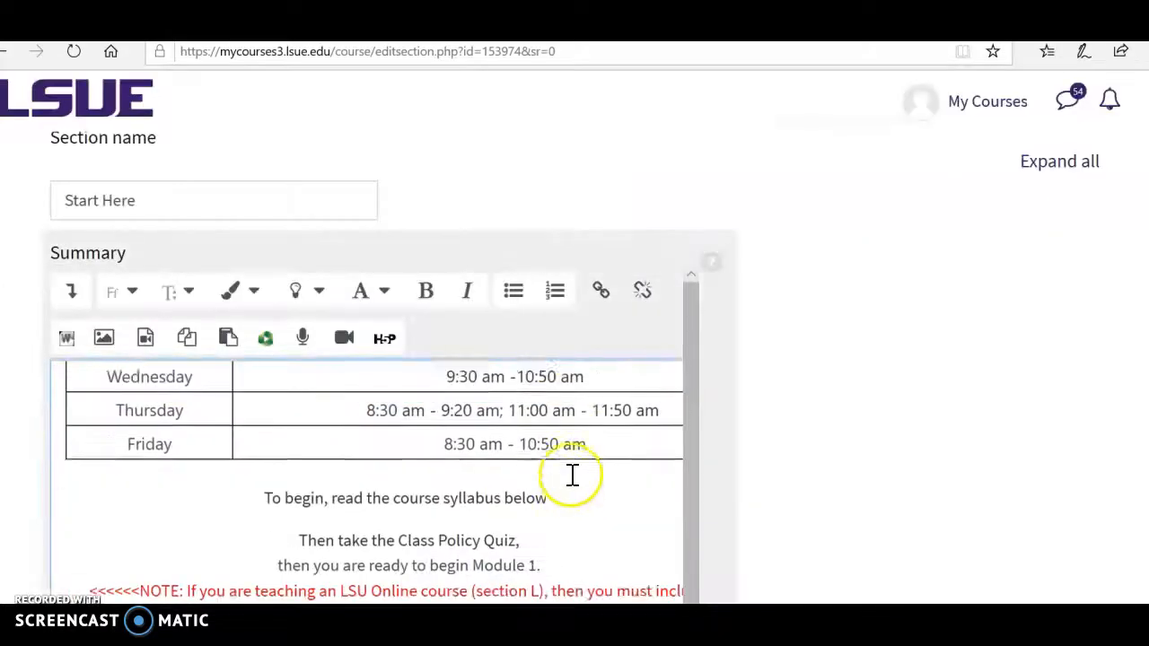
# Step: Place the cursor after the linked PDF text at the end of the summary and switch the summary to HTML source
pyautogui.scroll(-2, 626, 458)
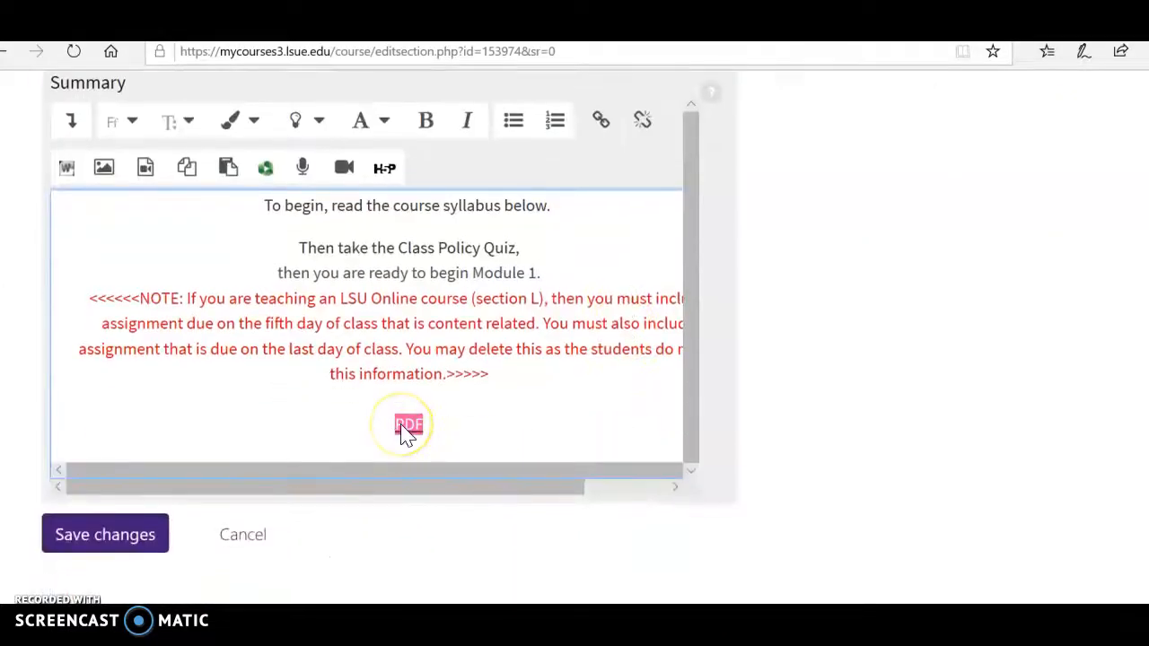
pyautogui.click(412, 426)
pyautogui.click(435, 423)
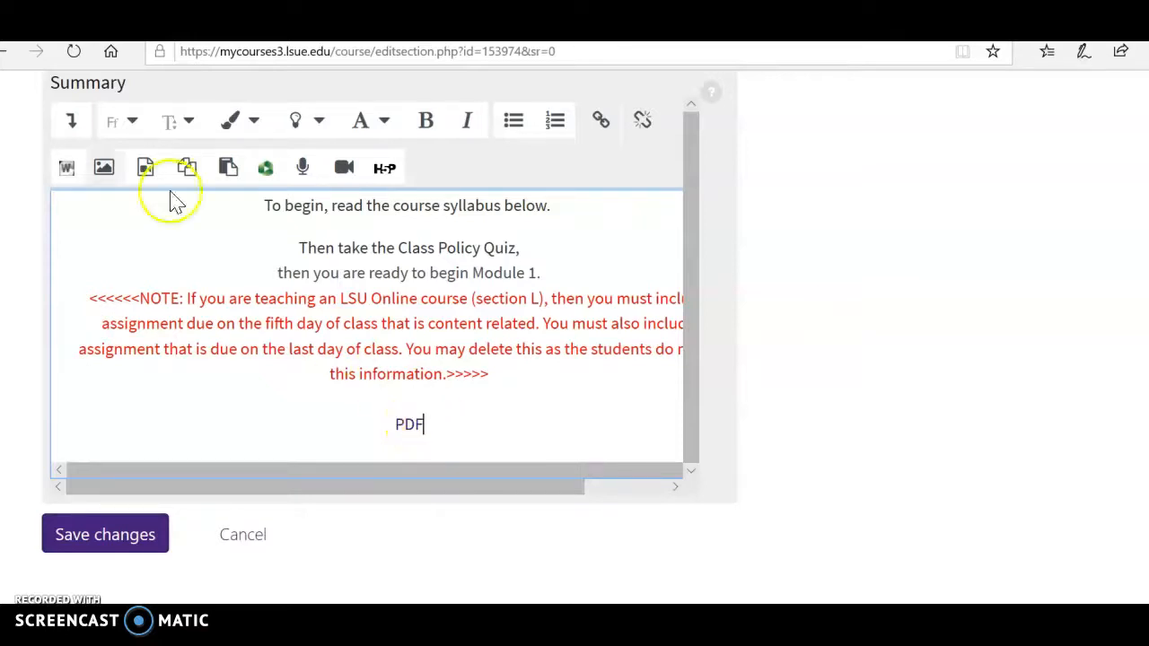
pyautogui.click(72, 122)
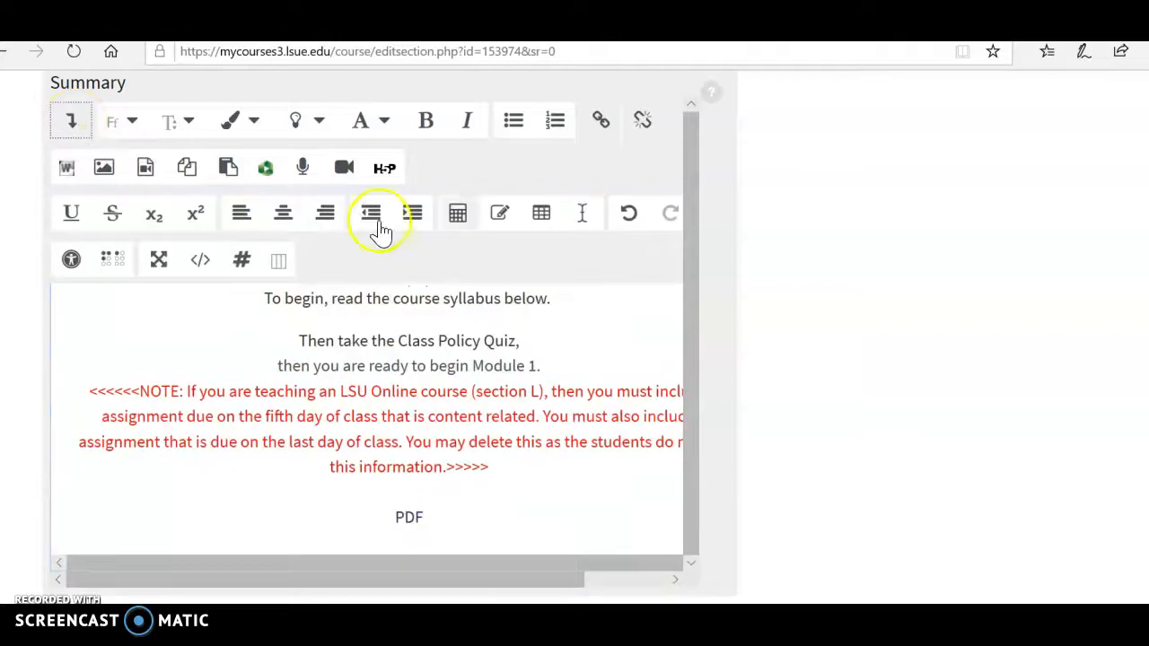
pyautogui.click(201, 263)
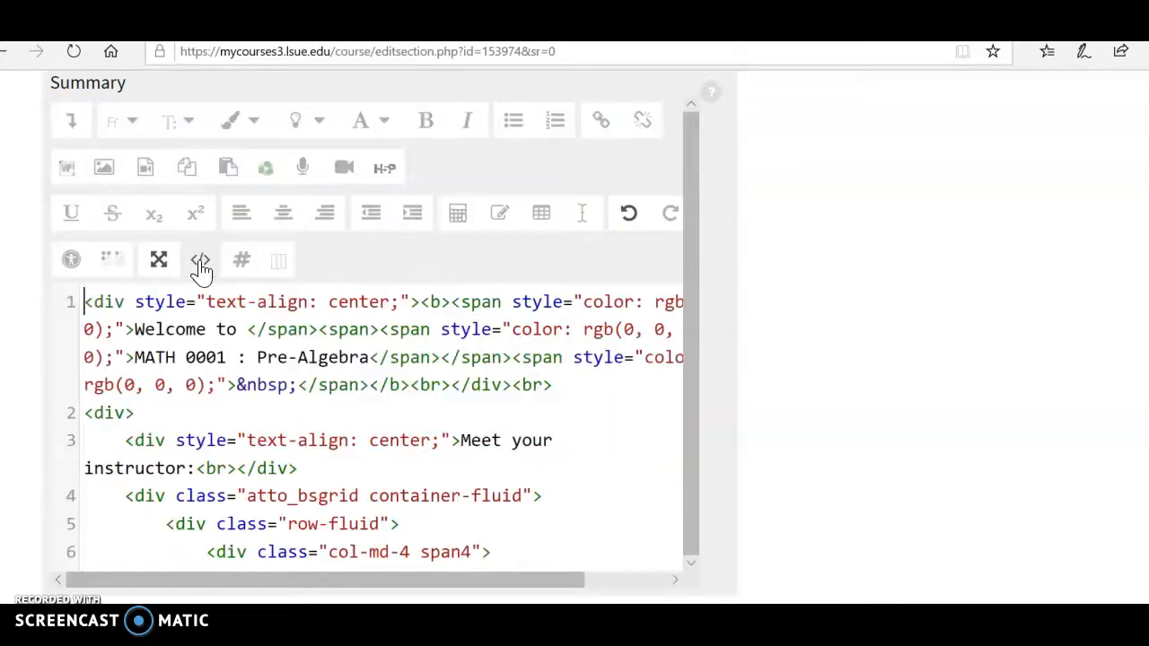
# Step: Locate the Chapter 1 PDF link address near the end of the summary's HTML code
pyautogui.scroll(-2, 467, 409)
pyautogui.scroll(-10, 478, 411)
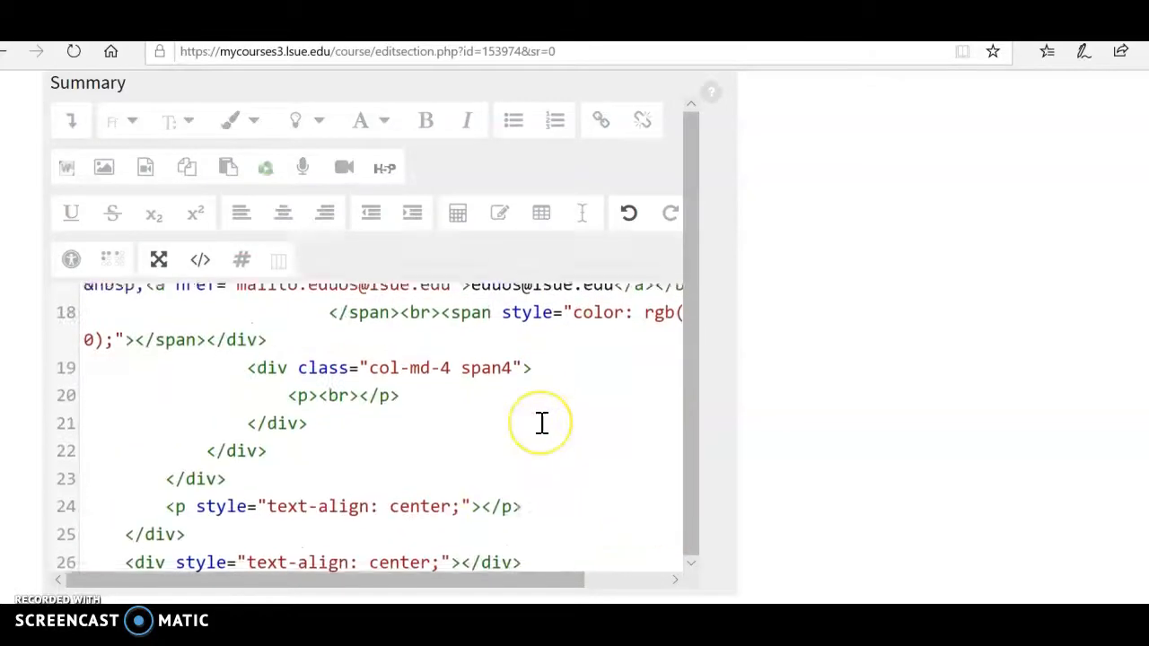
pyautogui.scroll(-12, 543, 424)
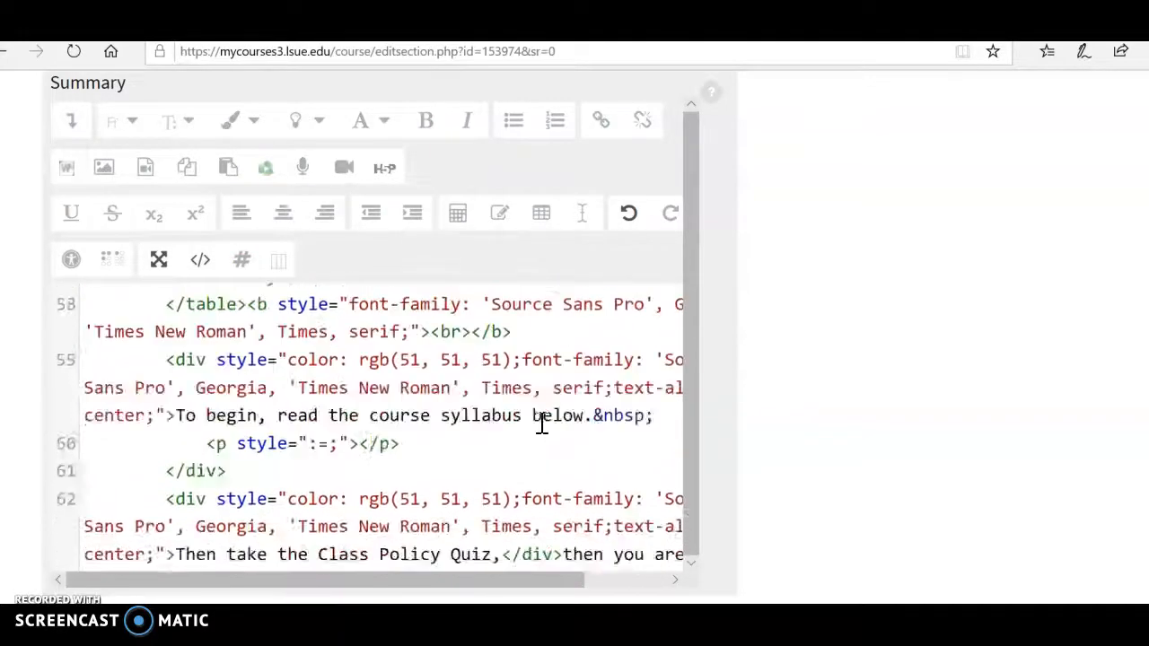
pyautogui.scroll(-4, 542, 424)
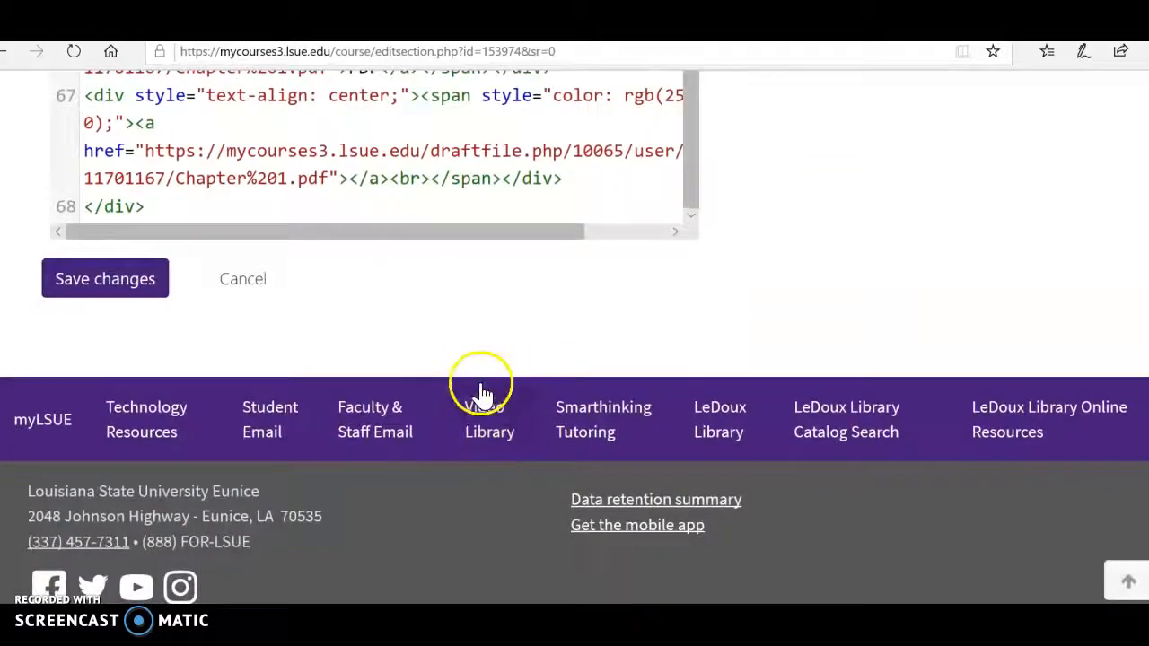
pyautogui.scroll(2, 475, 398)
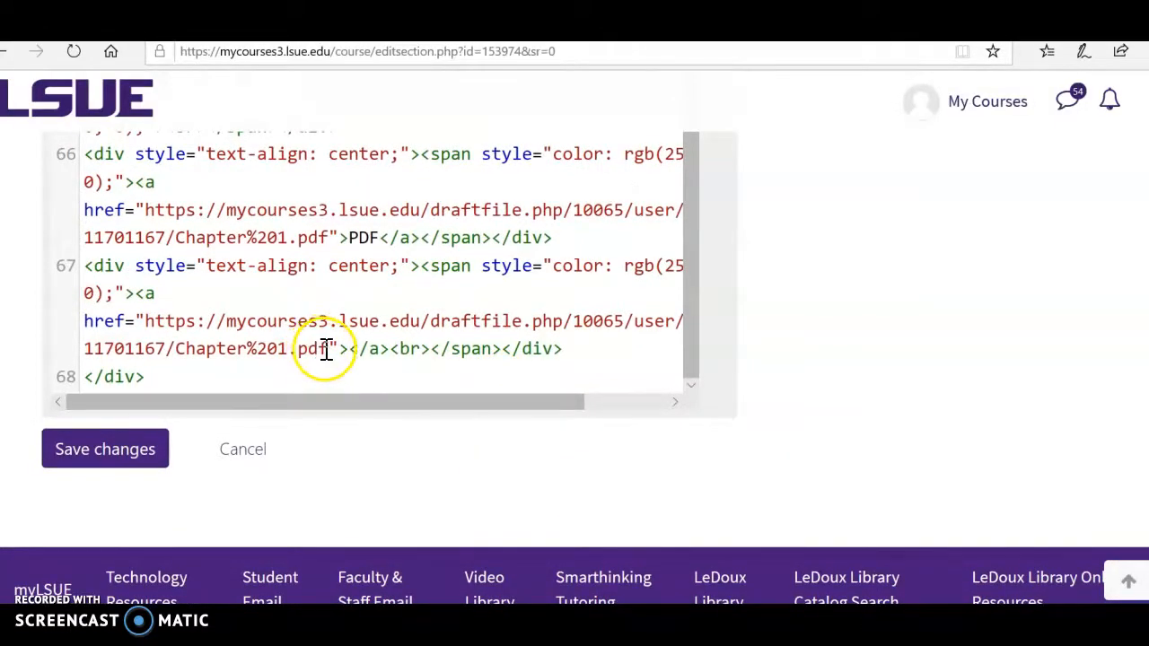
pyautogui.moveTo(328, 350); pyautogui.dragTo(281, 343)
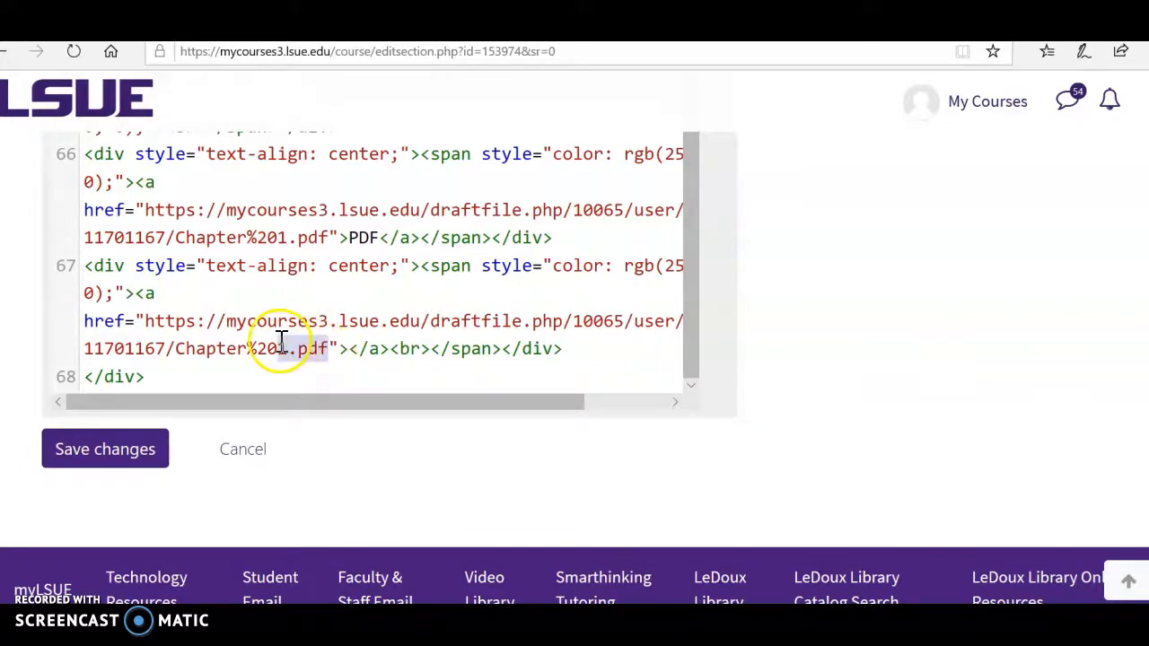
pyautogui.click(210, 365)
pyautogui.scroll(-1, 219, 372)
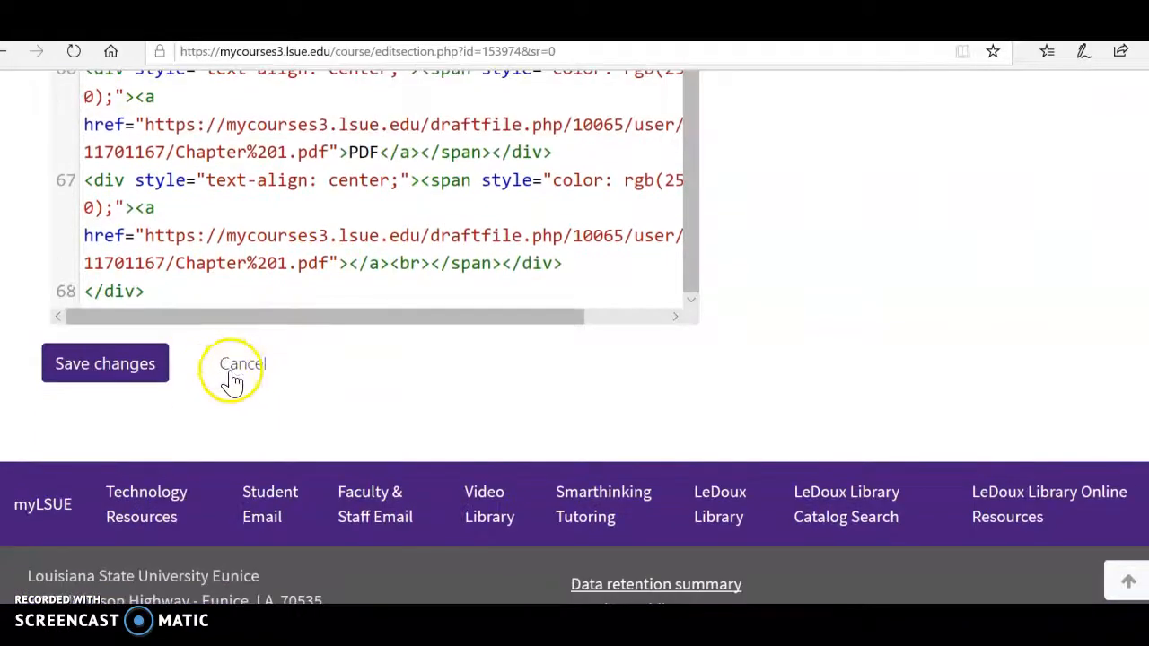
# Step: Copy the PDF embed code (width 900, height 700) from the sticky note into a new line after the final closing div
pyautogui.click(579, 620)
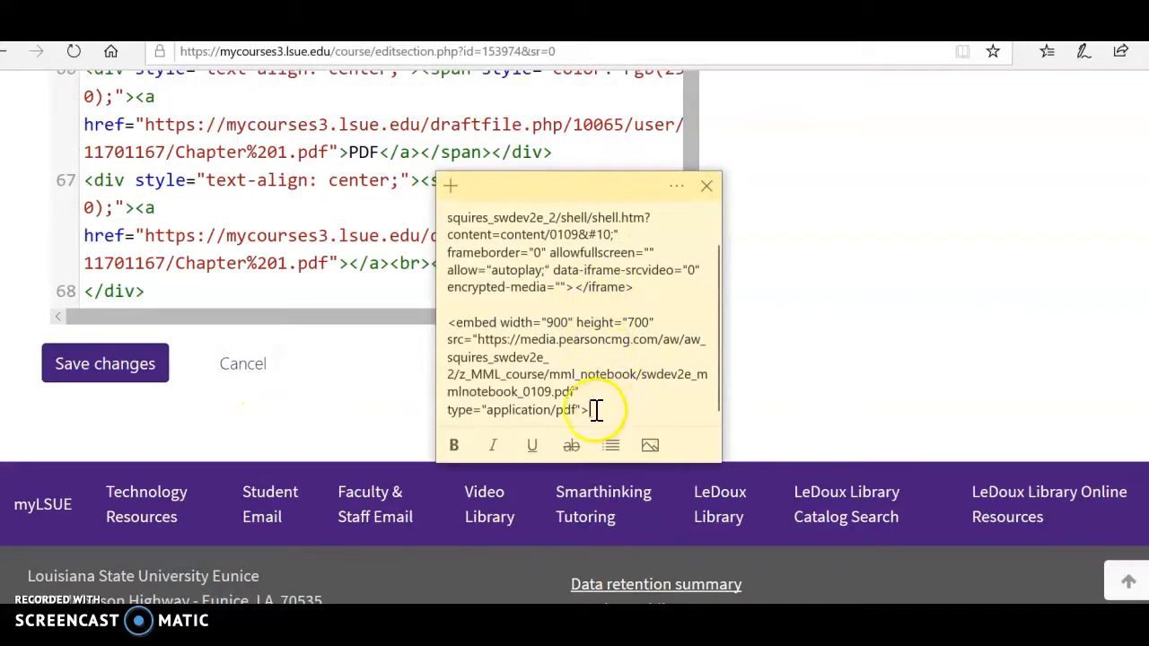
pyautogui.moveTo(588, 409); pyautogui.dragTo(453, 328)
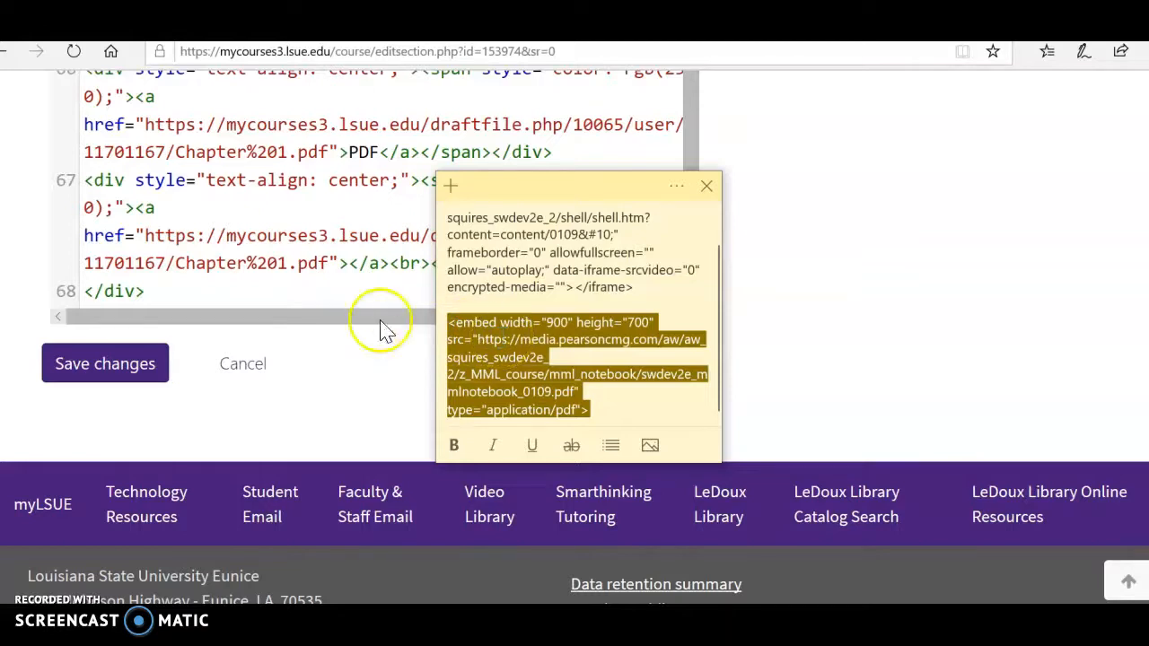
pyautogui.click(427, 334)
pyautogui.click(237, 297)
pyautogui.press('Return')
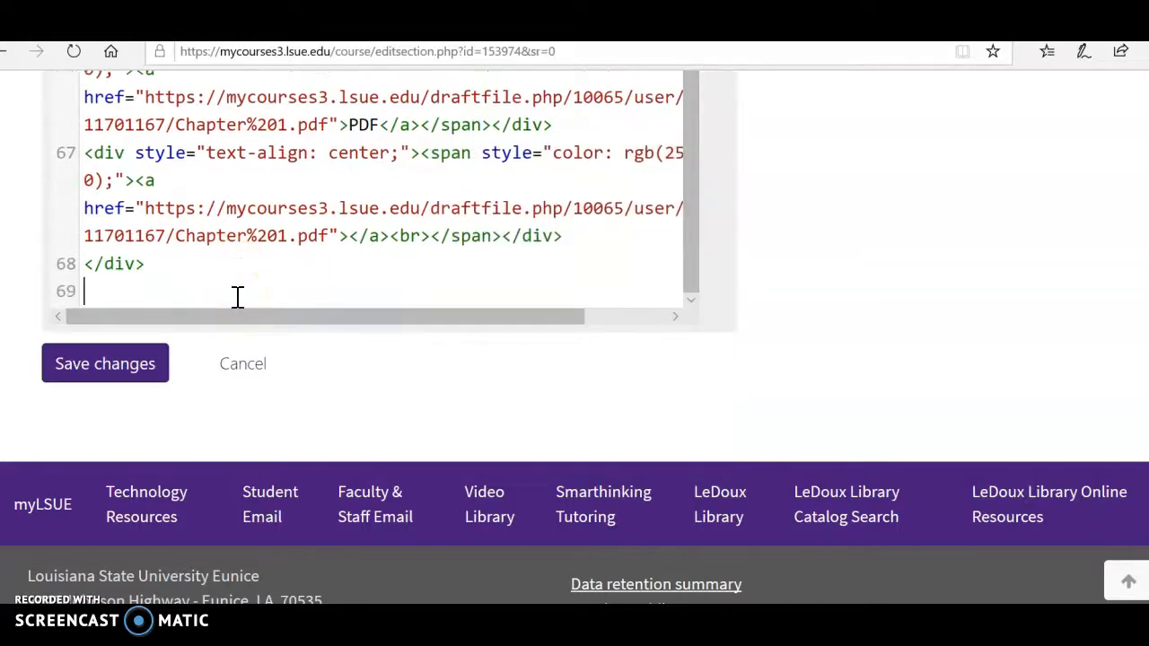
pyautogui.hotkey('ctrl', 'v')
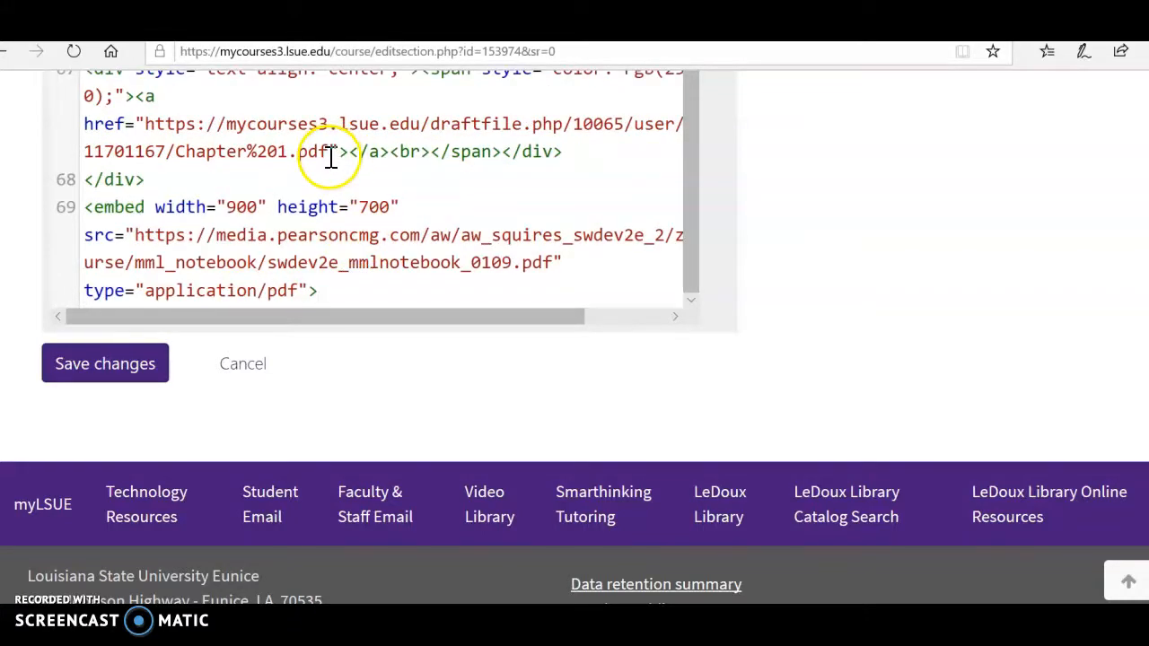
# Step: Replace the embed code's src address with the Chapter 1 PDF address copied from the link's href
pyautogui.moveTo(331, 152); pyautogui.dragTo(151, 128)
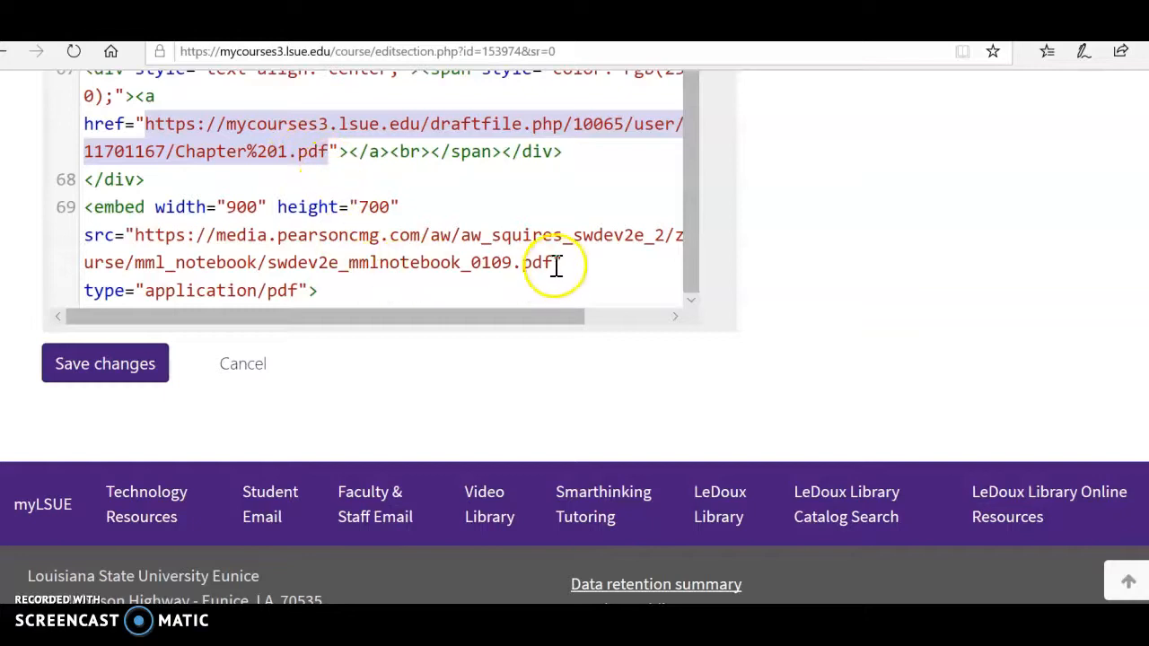
pyautogui.moveTo(553, 263); pyautogui.dragTo(186, 235)
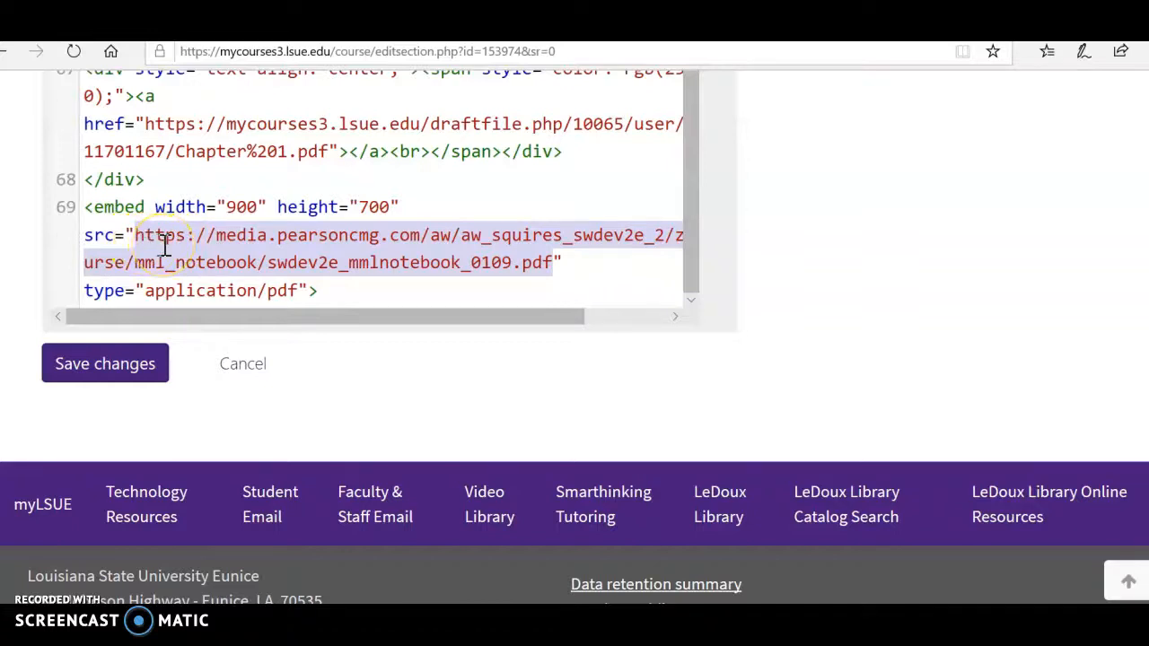
pyautogui.write('https://mycourses3.lsue.edu/draftfile.php/10065/user/draft/11701167/Chapter%201.pdf')
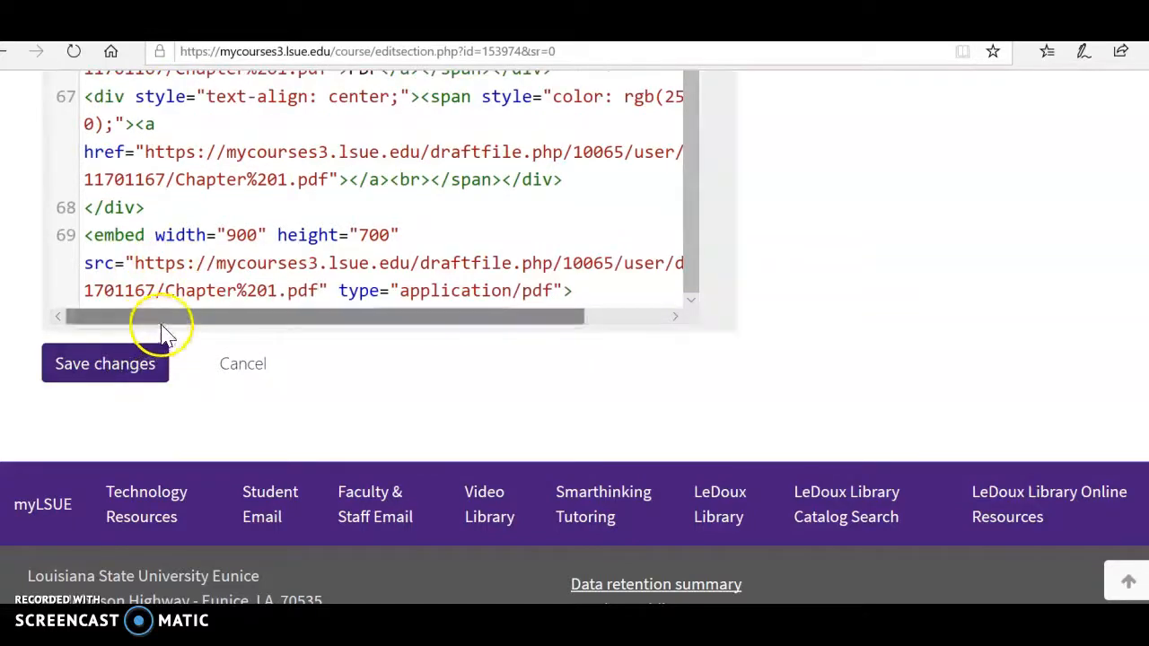
# Step: Save the section changes and review the embedded Chapter 1 PDF below the PDF link on the course page
pyautogui.scroll(2, 164, 334)
pyautogui.scroll(1, 62, 300)
pyautogui.scroll(2, 40, 234)
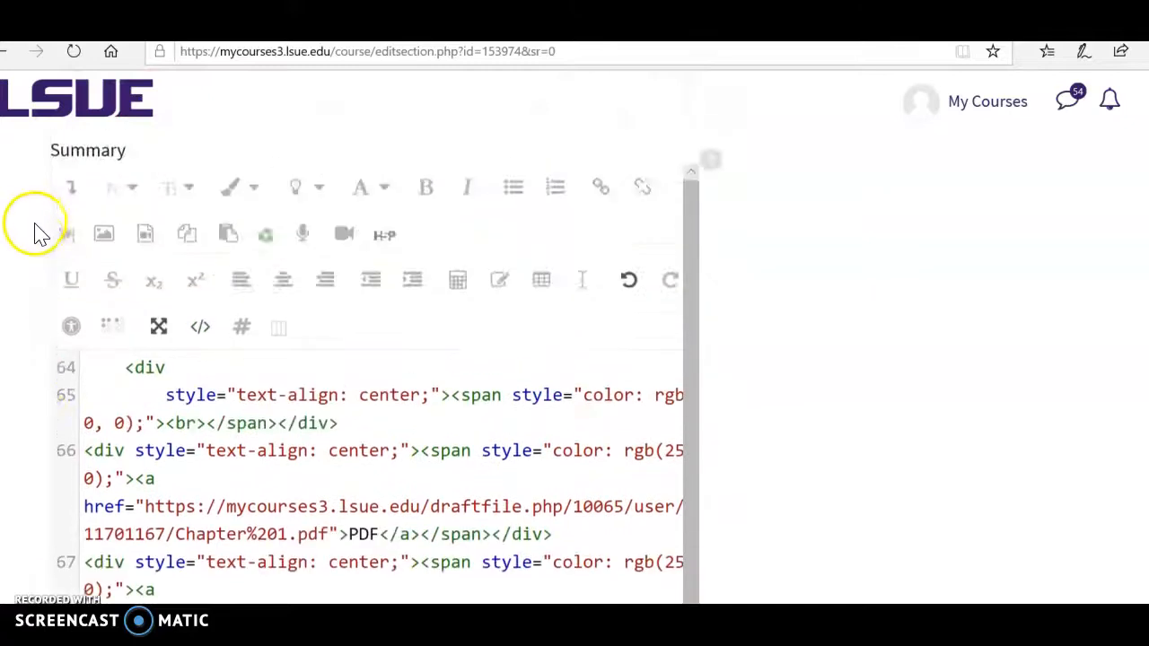
pyautogui.scroll(-3, 51, 256)
pyautogui.click(59, 365)
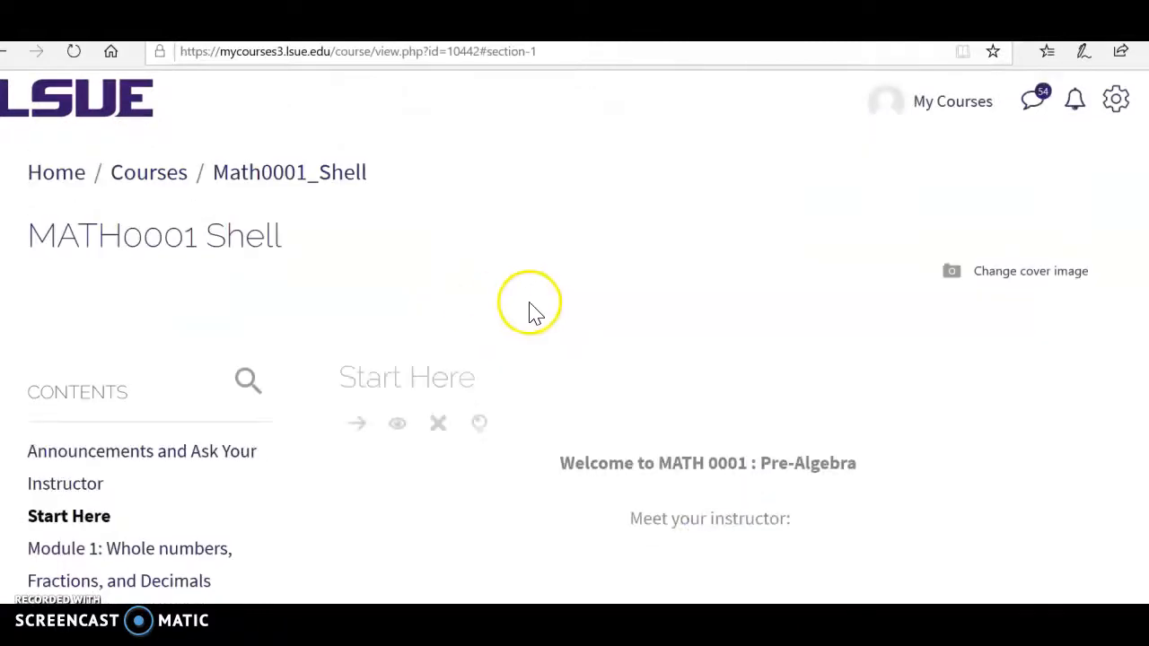
pyautogui.scroll(-12, 528, 310)
pyautogui.scroll(-3, 539, 301)
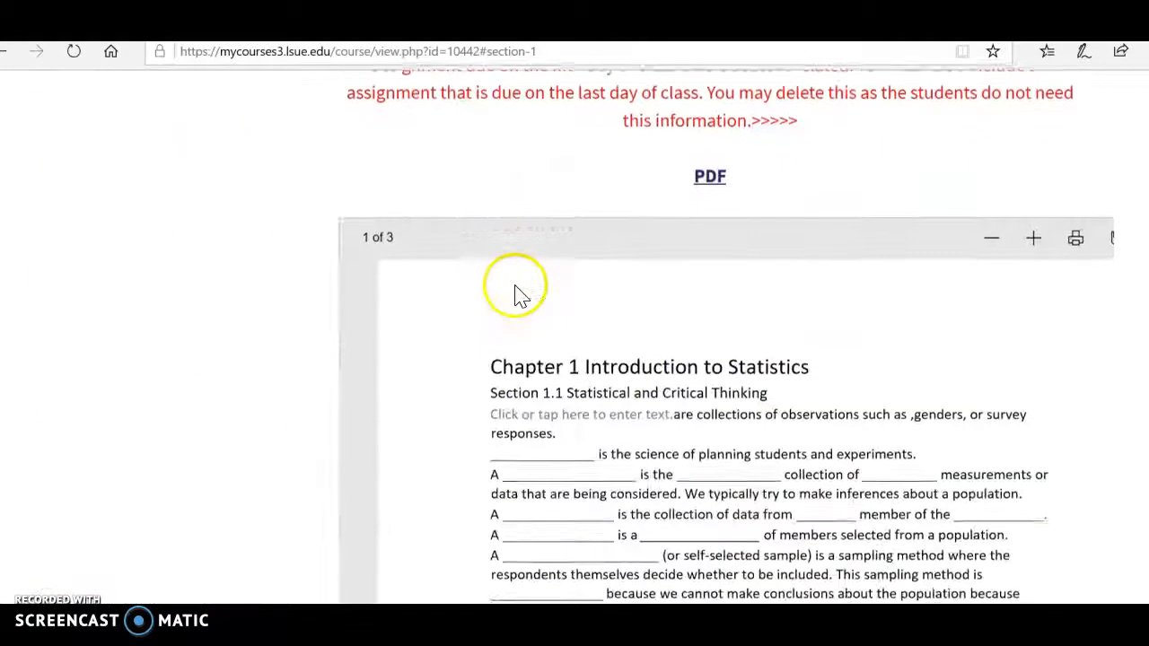
pyautogui.scroll(-3, 557, 359)
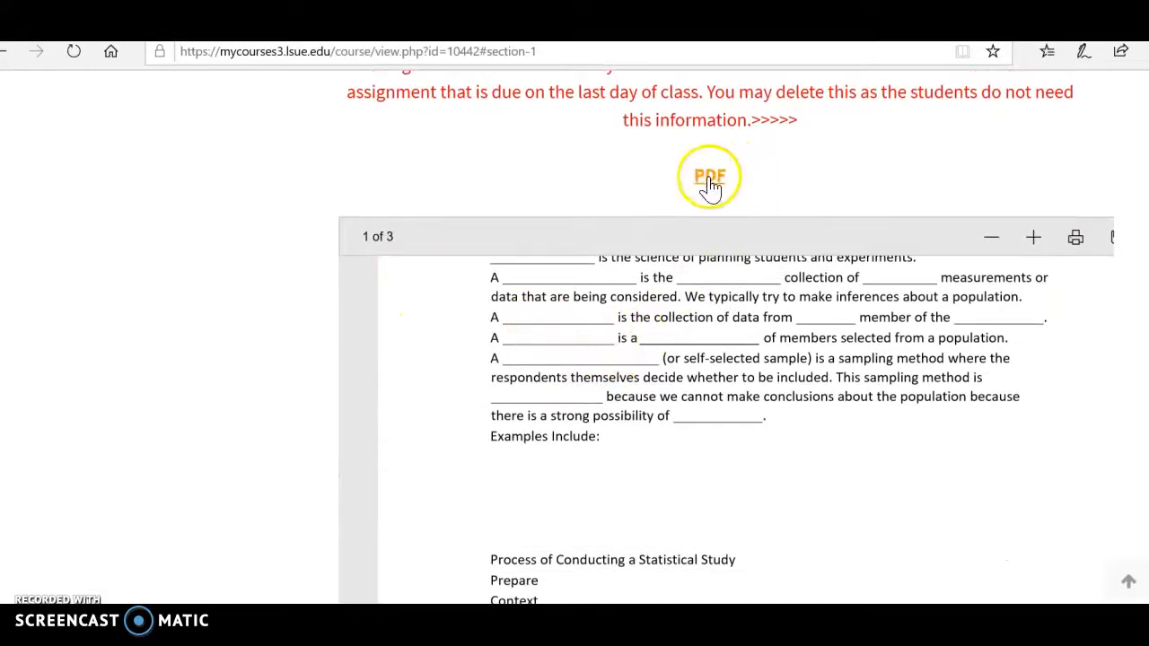
pyautogui.scroll(-3, 61, 494)
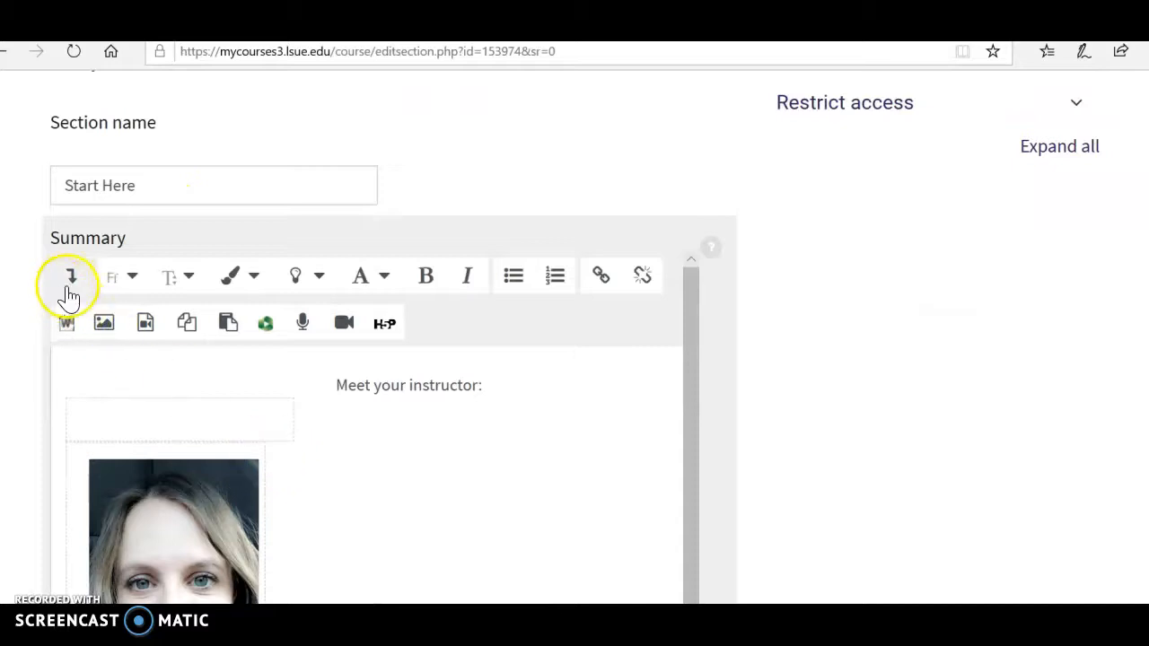
# Step: Display the HTML source code of the Start Here section's summary
pyautogui.click(70, 280)
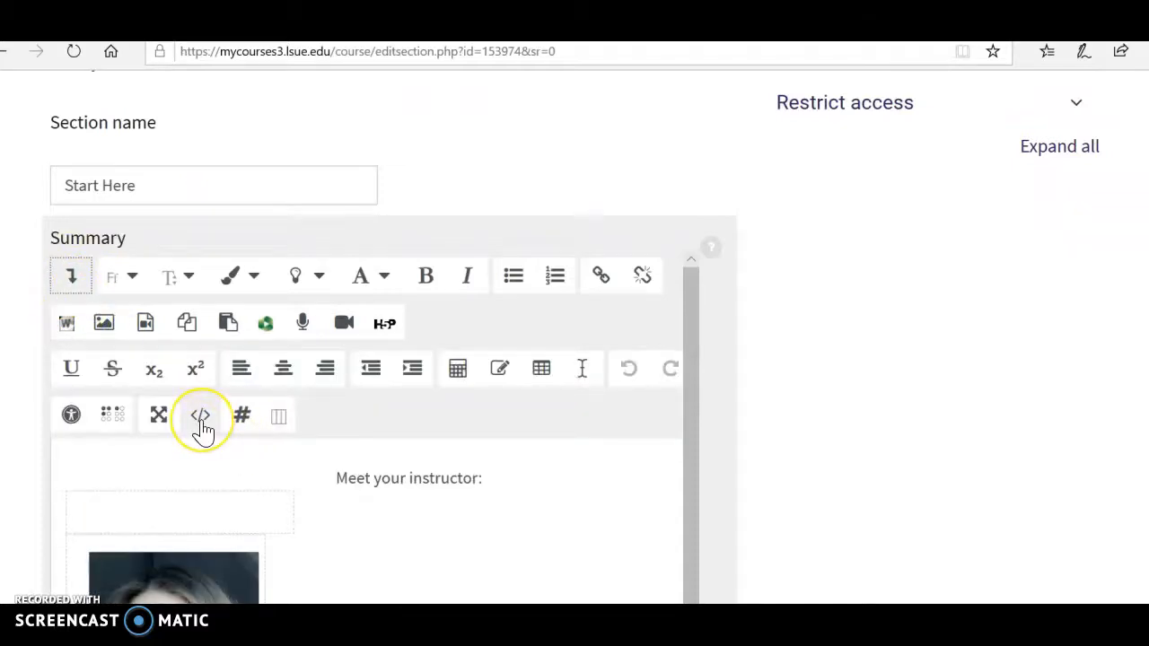
pyautogui.scroll(-3, 203, 431)
pyautogui.scroll(-3, 467, 377)
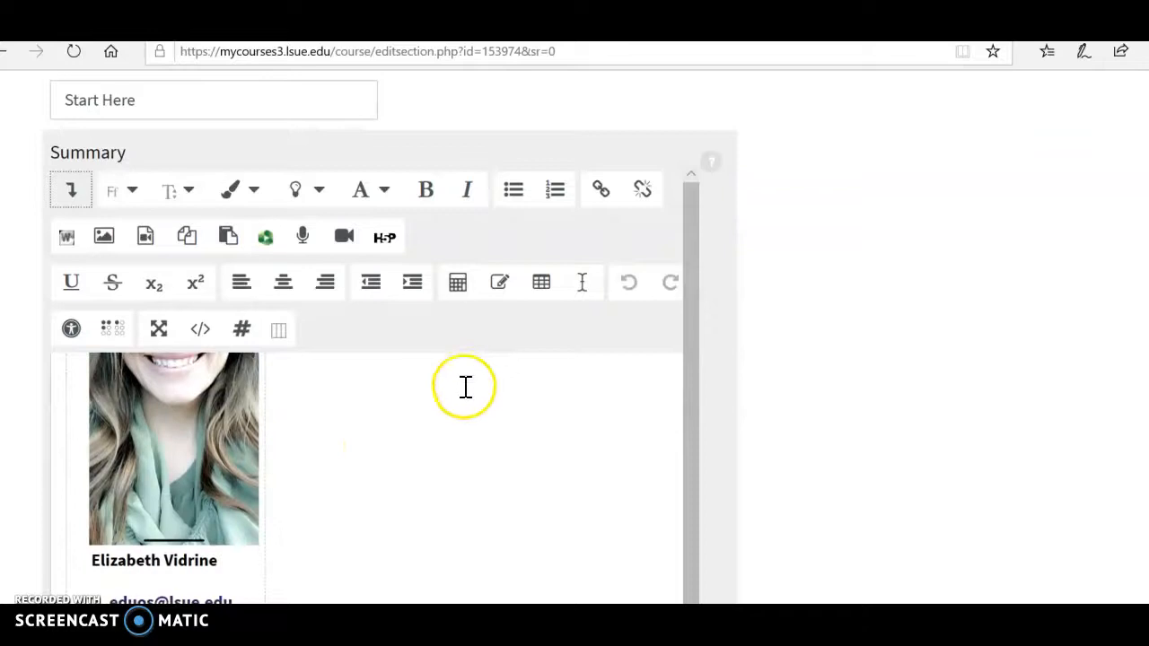
pyautogui.scroll(-8, 376, 449)
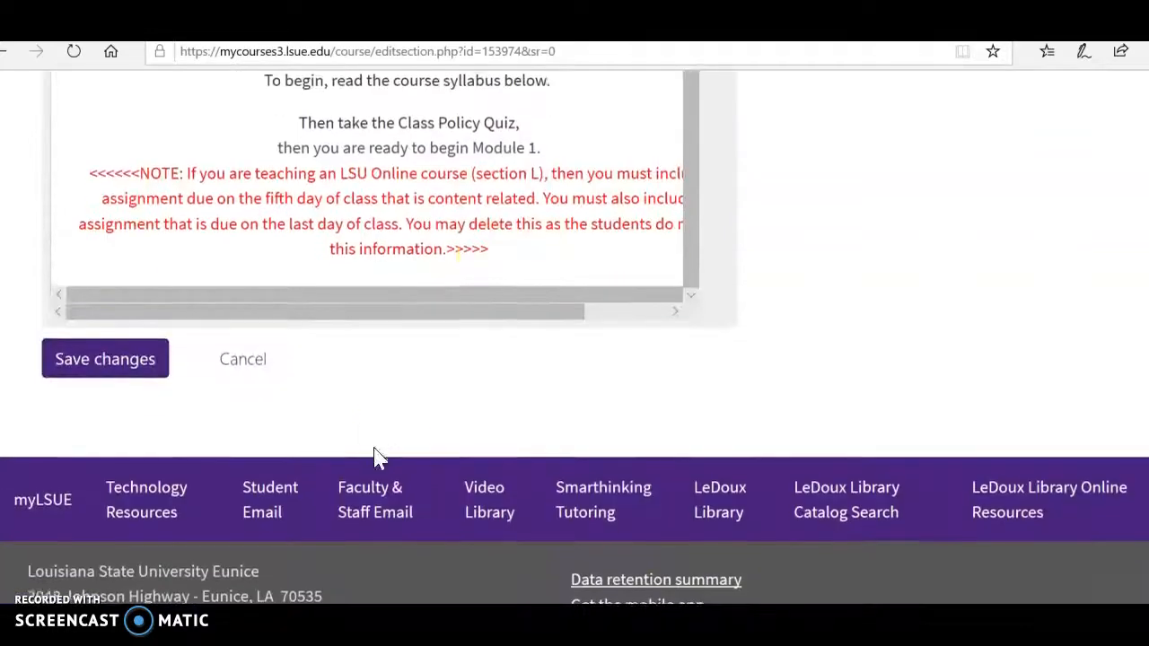
pyautogui.click(508, 256)
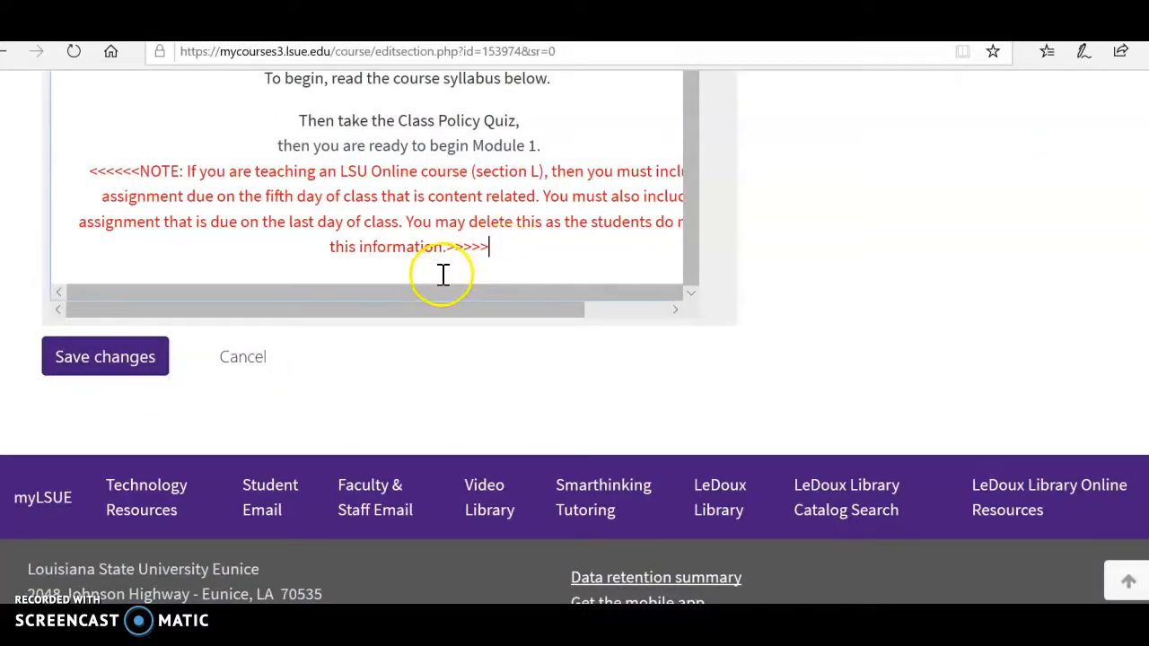
pyautogui.scroll(4, 485, 270)
pyautogui.scroll(6, 808, 359)
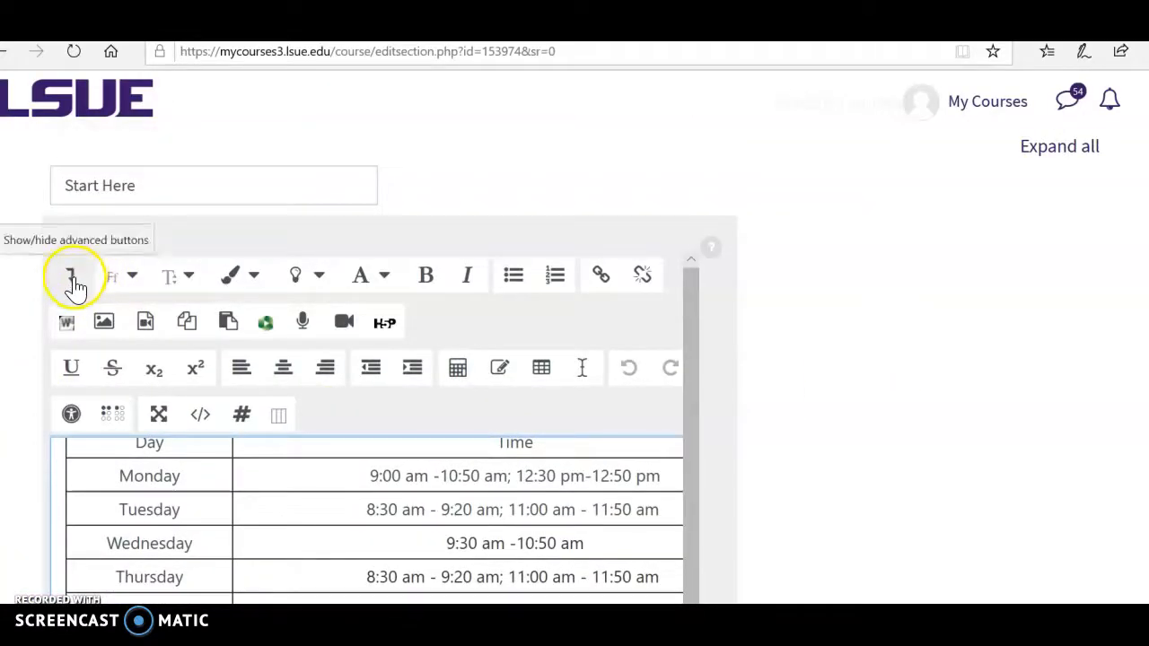
pyautogui.click(200, 415)
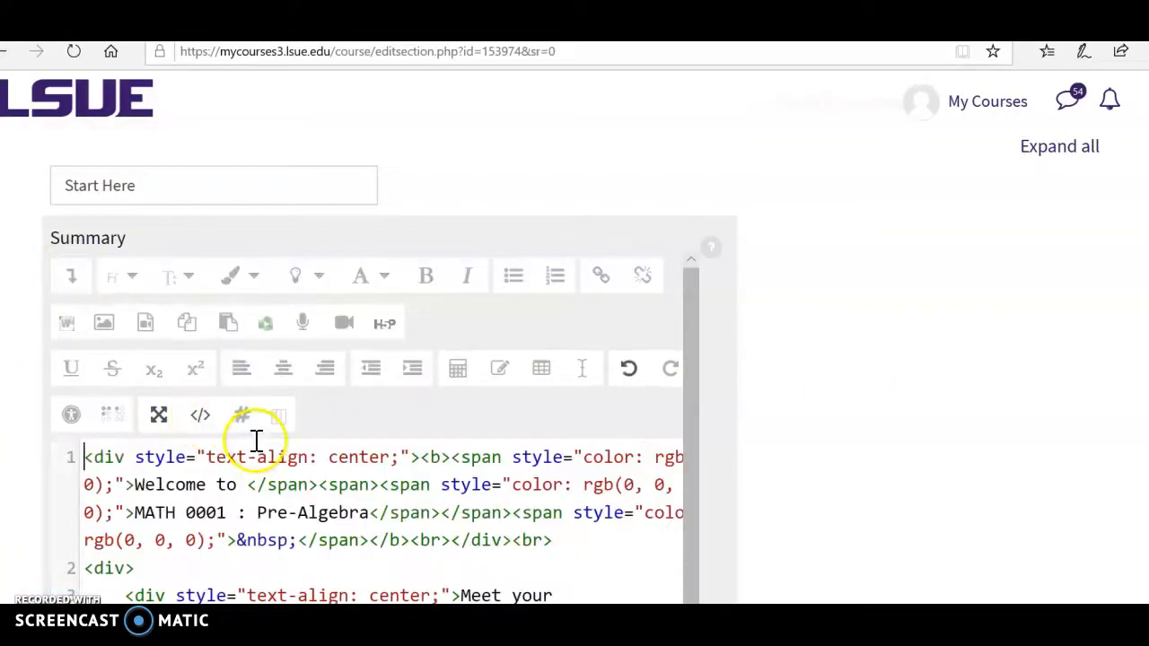
# Step: Add two blank lines after the final closing div in the summary's HTML code
pyautogui.scroll(-6, 431, 462)
pyautogui.scroll(-15, 458, 462)
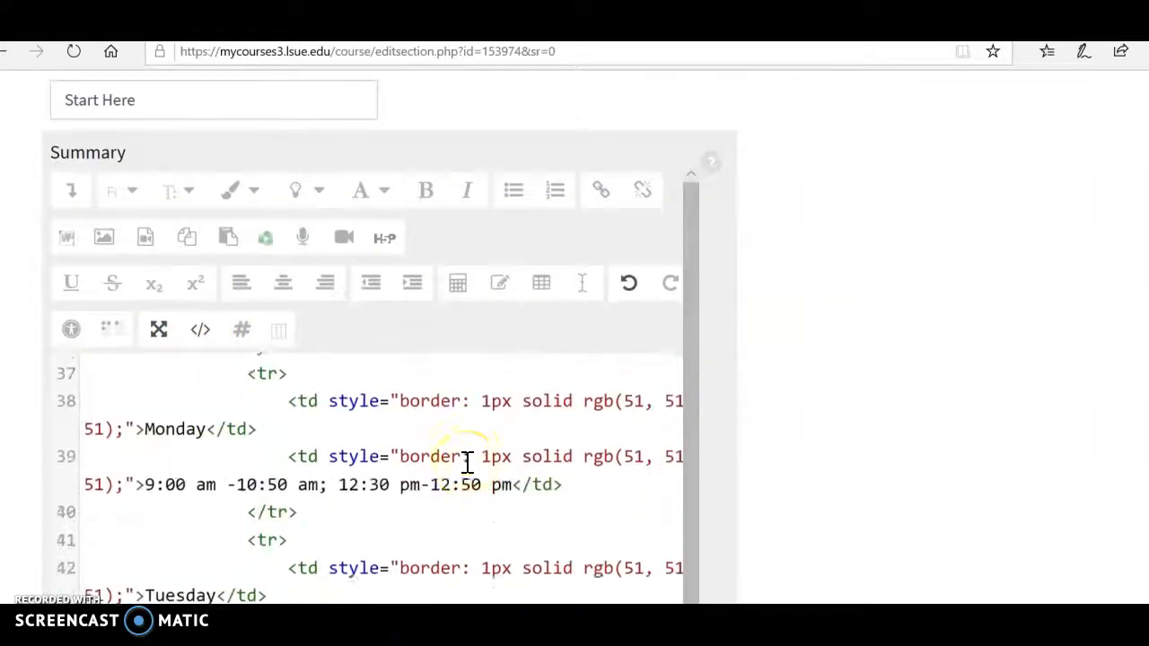
pyautogui.scroll(-10, 467, 462)
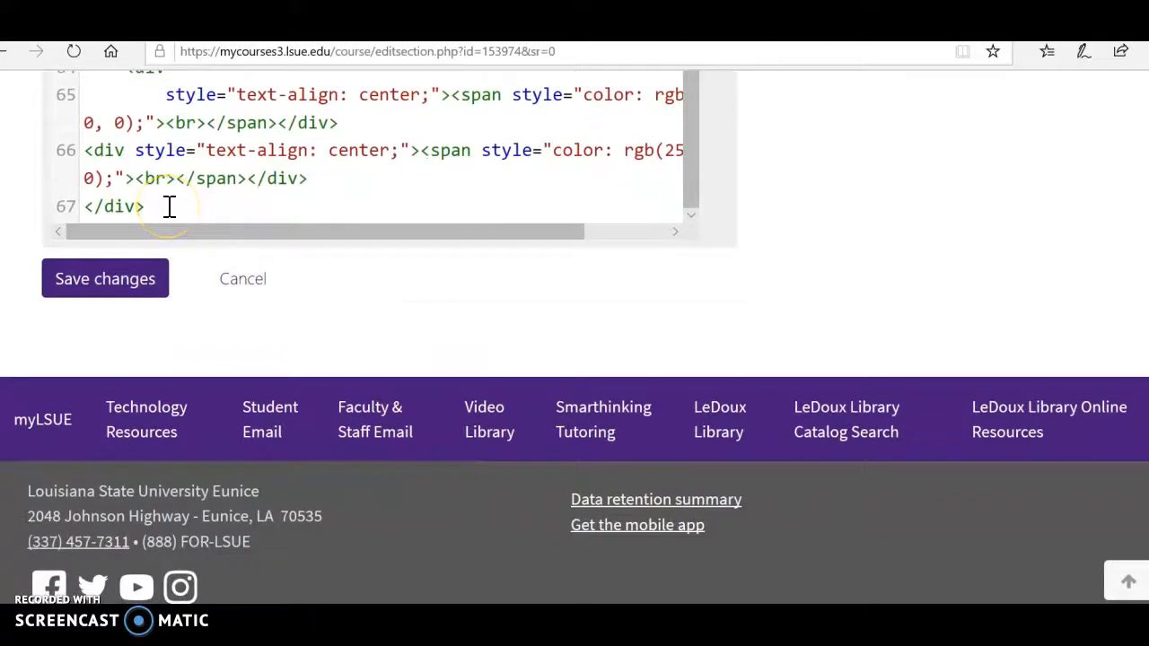
pyautogui.press('Return')
pyautogui.press('Return')
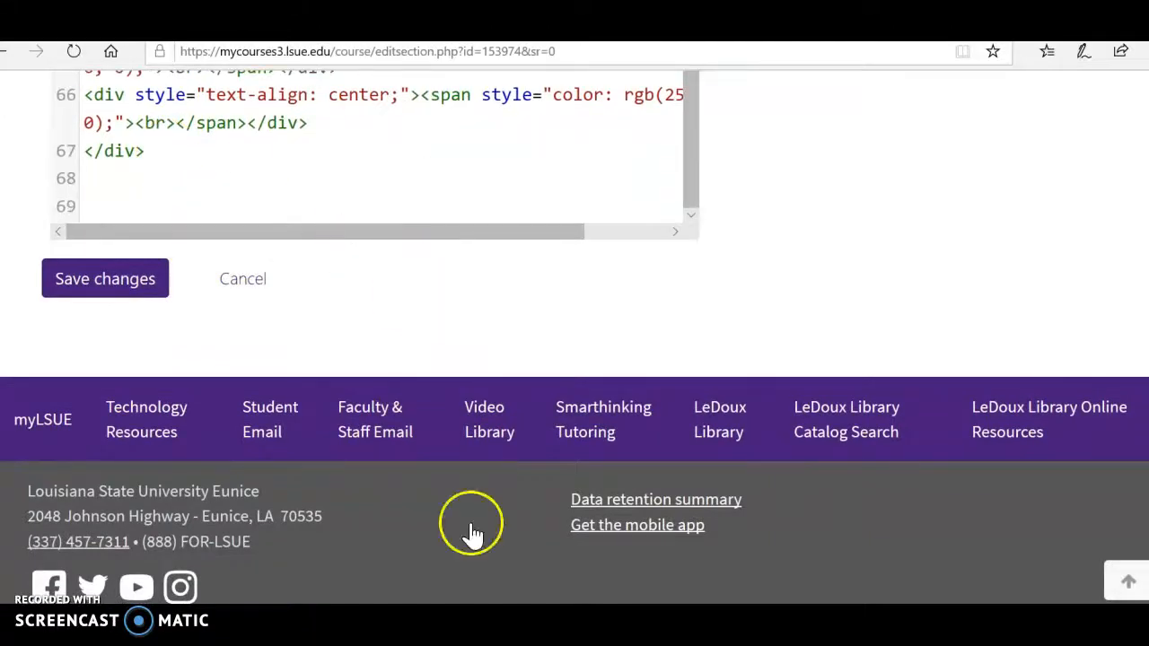
# Step: Copy the iframe code (width 840, height 473) from the sticky note into a new line at the end of the HTML code
pyautogui.hotkey('alt', 'Tab')
pyautogui.moveTo(634, 328); pyautogui.dragTo(434, 221)
pyautogui.rightClick(520, 238)
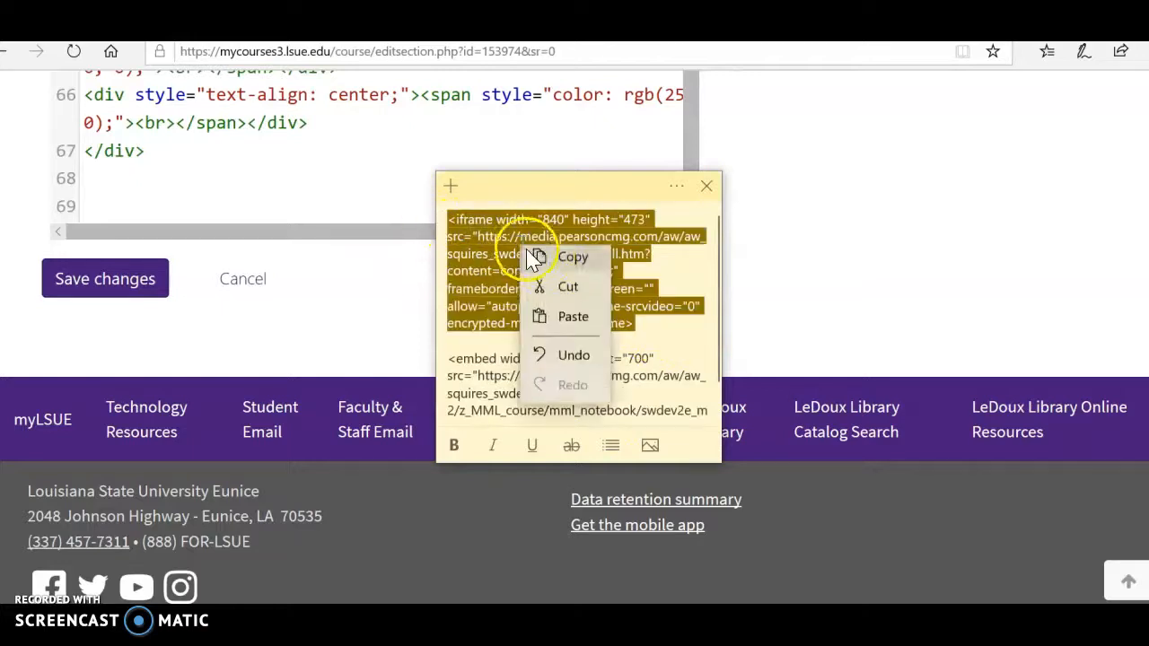
pyautogui.click(539, 261)
pyautogui.click(152, 185)
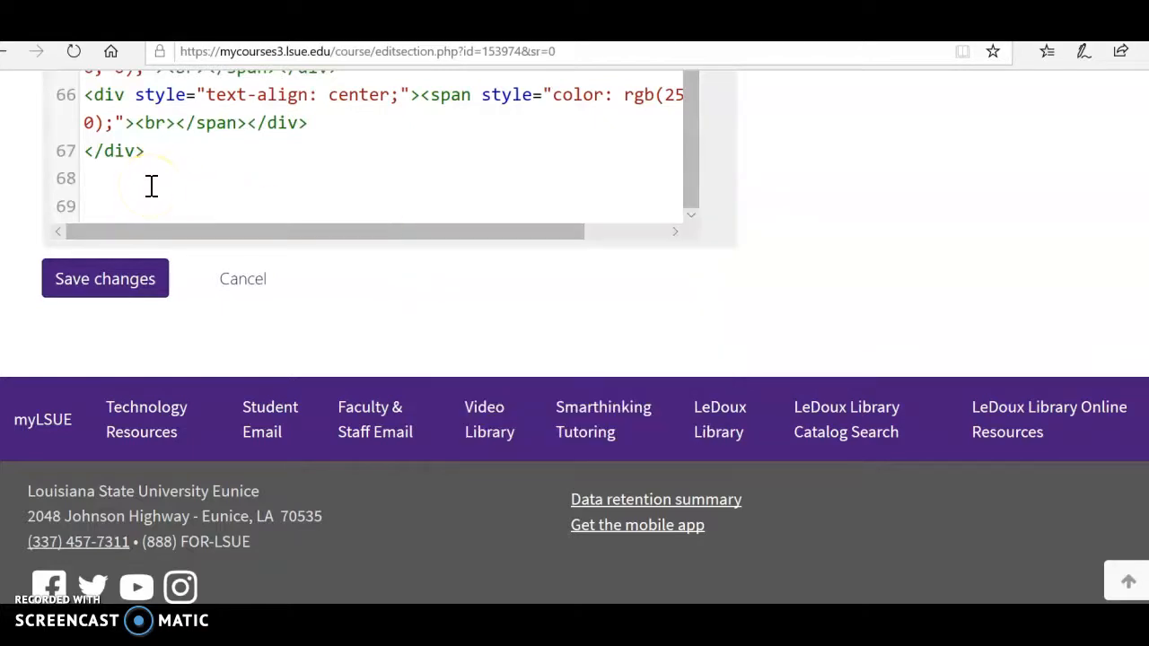
pyautogui.press('Return')
pyautogui.hotkey('ctrl', 'v')
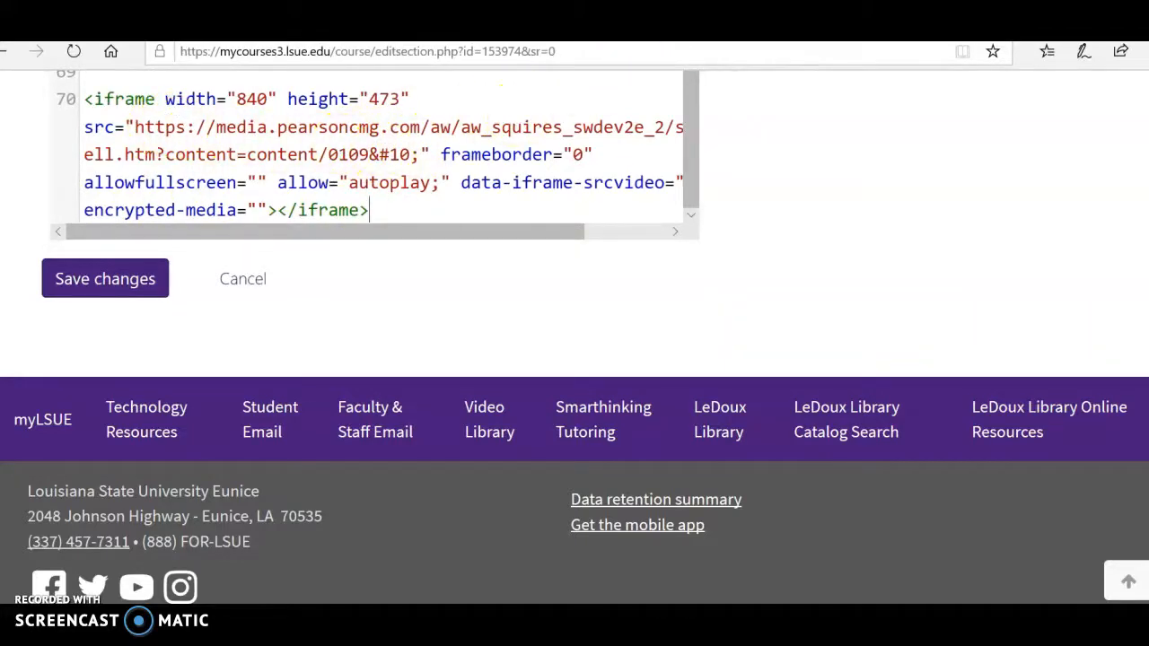
# Step: Switch to the Whole Numbers video window opened from the Multimedia Library and copy the video's web address
pyautogui.click(611, 22)
pyautogui.scroll(-1, 545, 418)
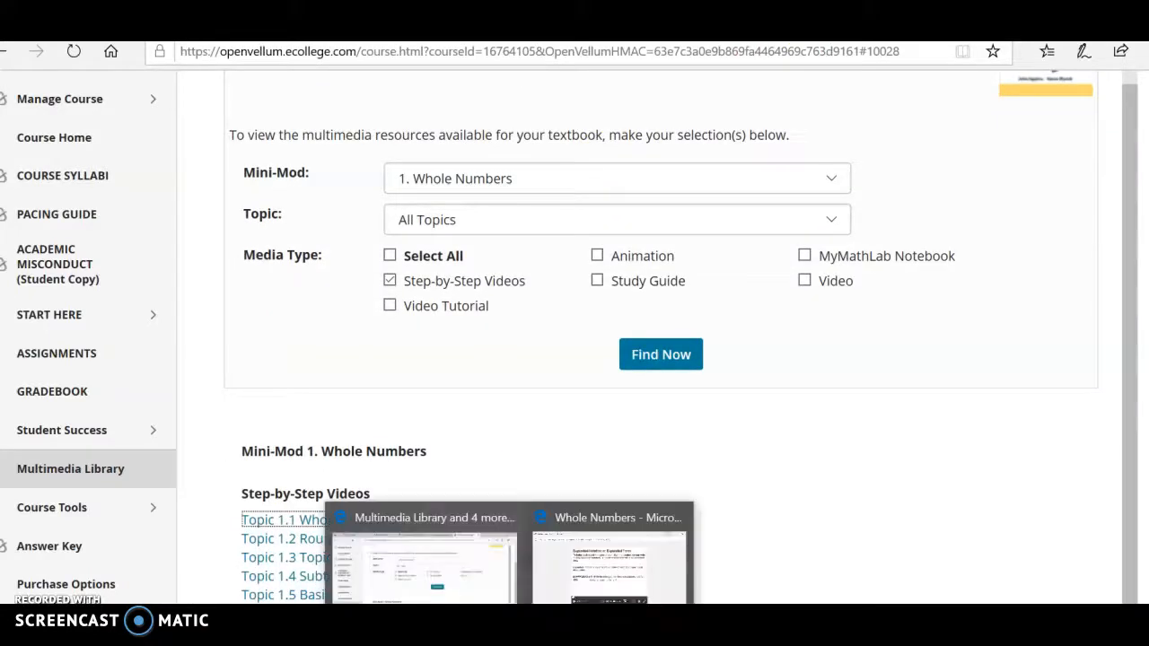
pyautogui.click(602, 569)
pyautogui.moveTo(630, 56); pyautogui.dragTo(205, 56)
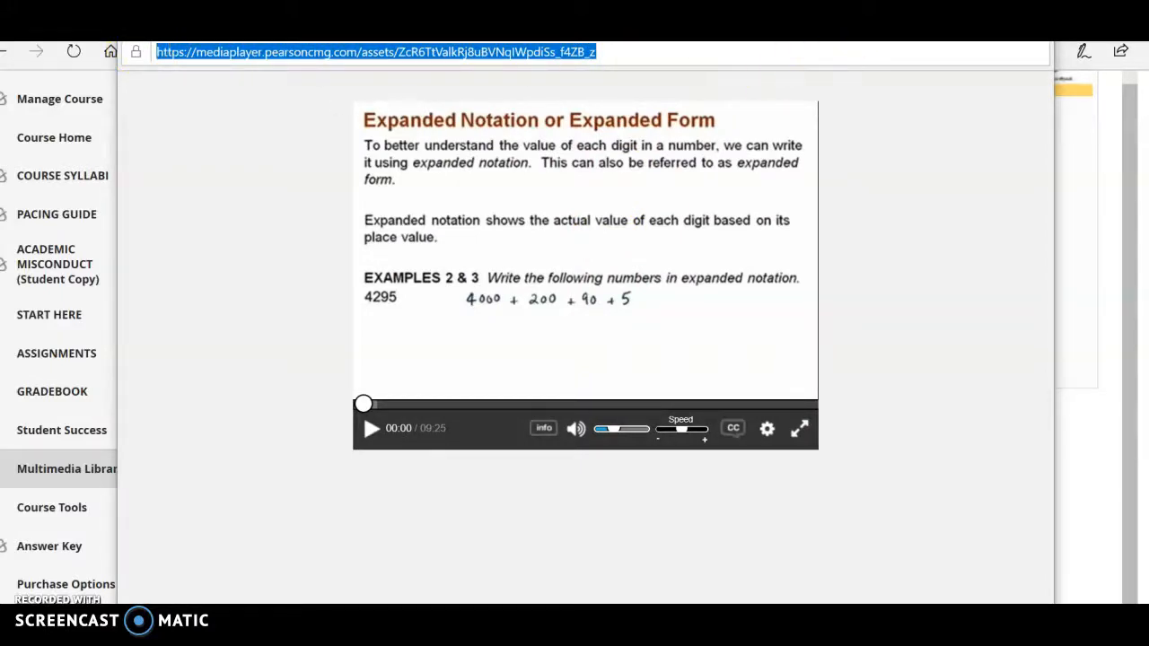
pyautogui.hotkey('alt', 'Tab')
# Step: Replace the iframe's src address in the summary code with the copied Pearson video address and save the section changes
pyautogui.scroll(-2, 512, 377)
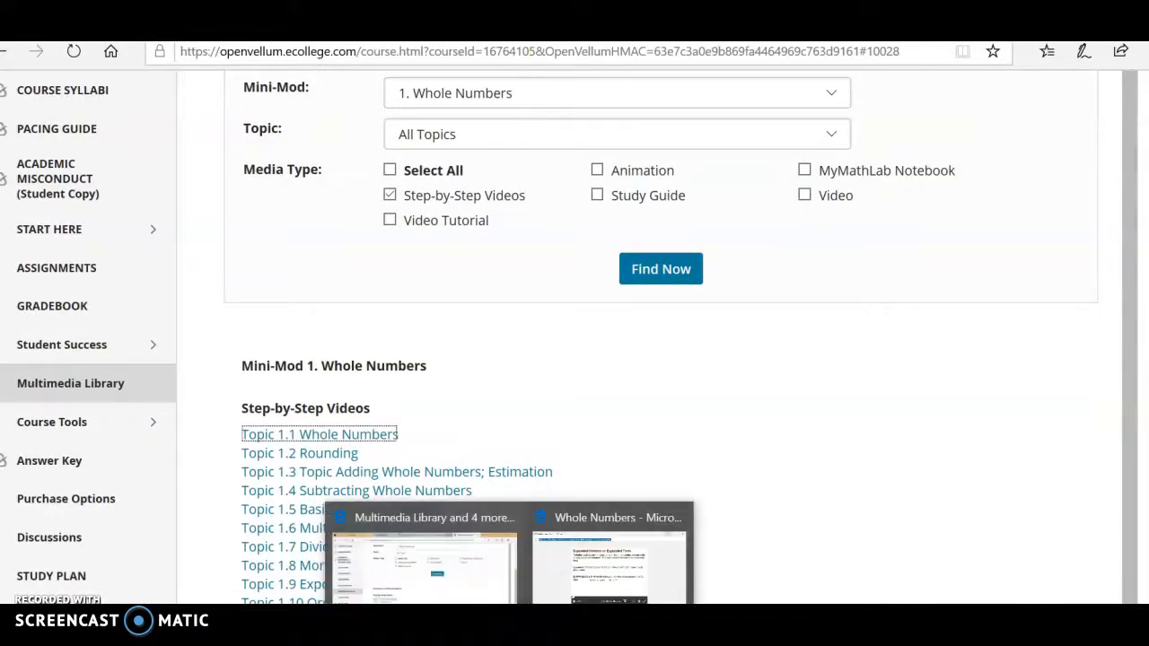
pyautogui.click(404, 27)
pyautogui.scroll(1, 363, 225)
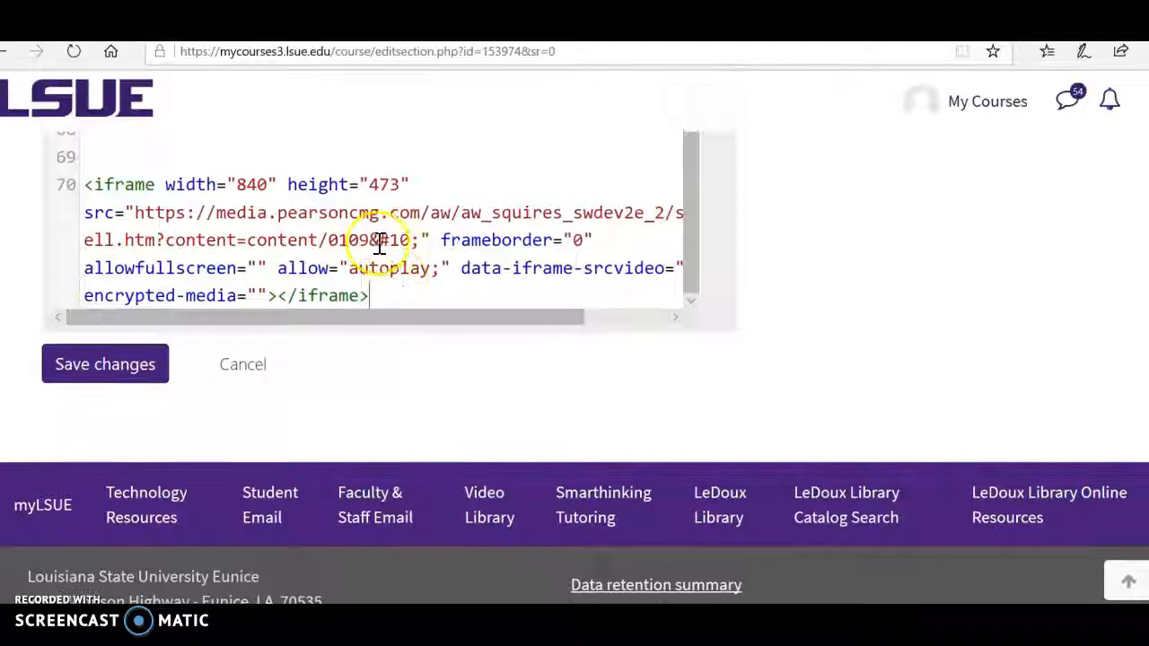
pyautogui.moveTo(137, 213); pyautogui.dragTo(400, 238)
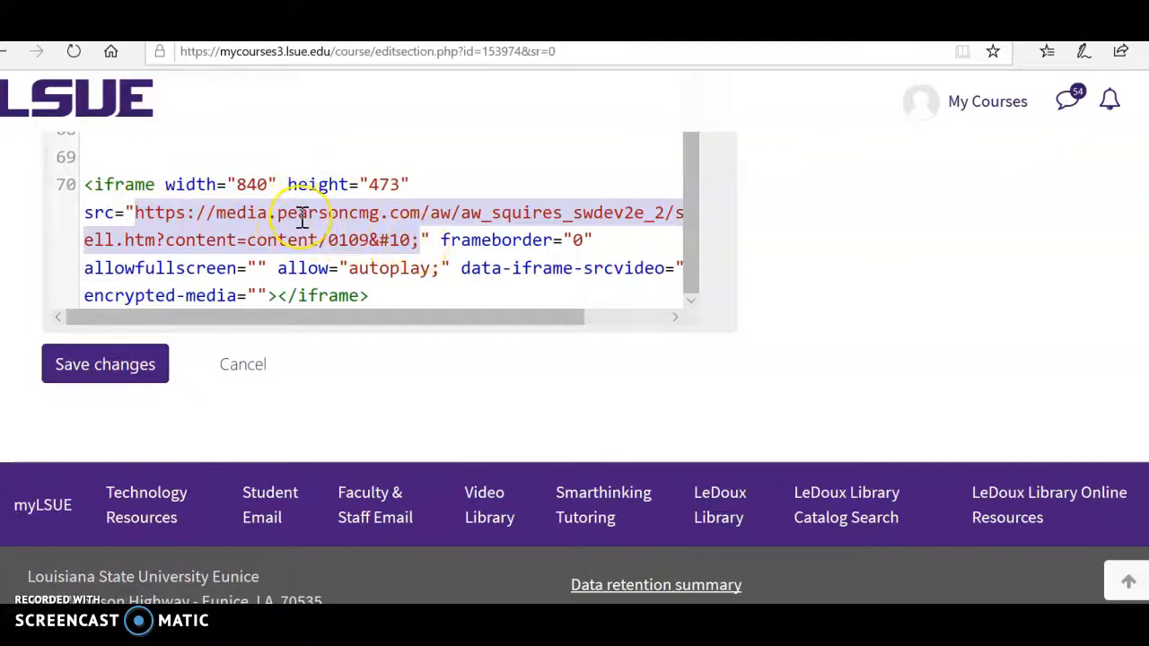
pyautogui.hotkey('ctrl', 'v')
pyautogui.click(124, 363)
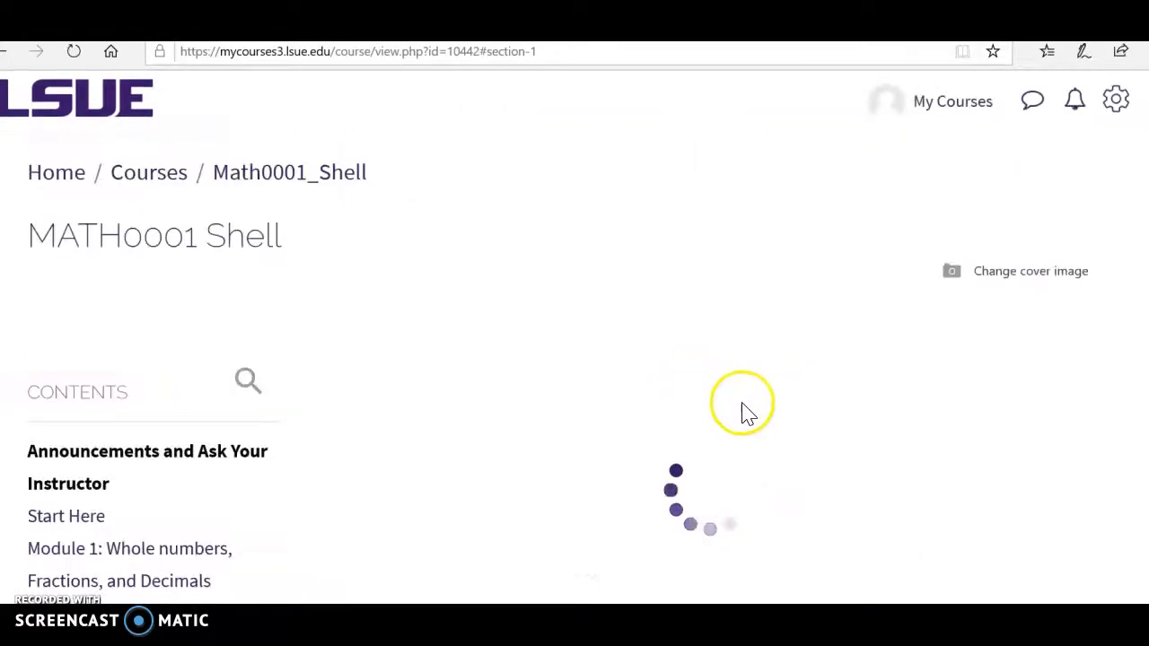
pyautogui.scroll(-15, 743, 413)
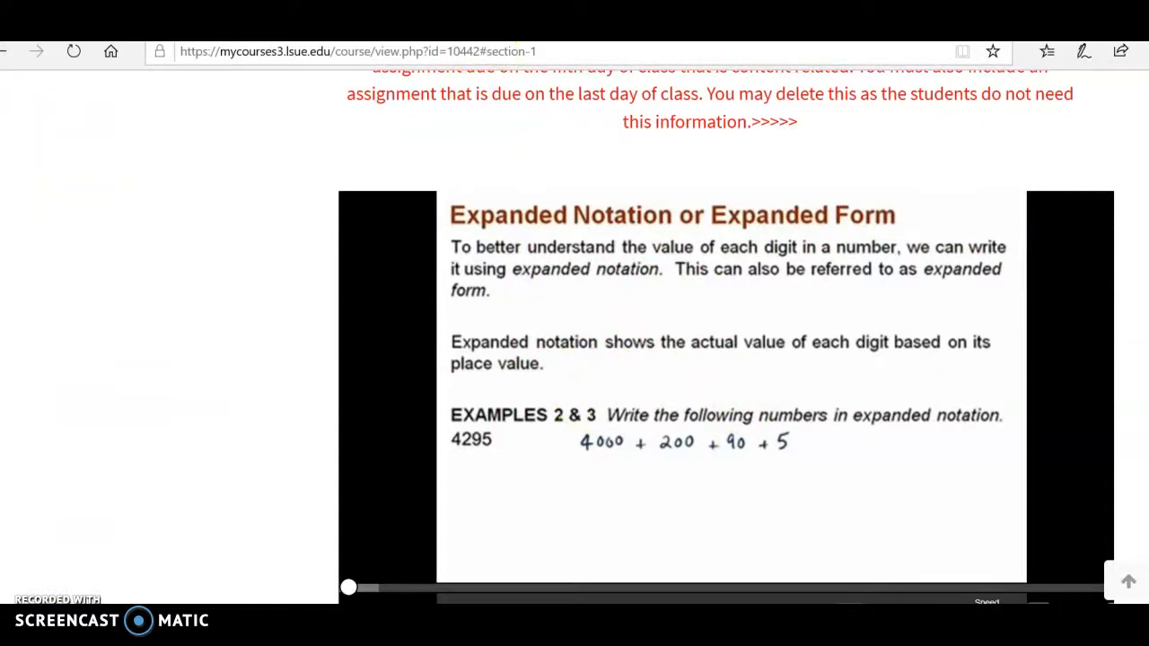
# Step: Open youtube.com in a new browser tab and bring up the Moodle Training for Faculty Teaching Online video
pyautogui.click(880, 33)
pyautogui.write('y')
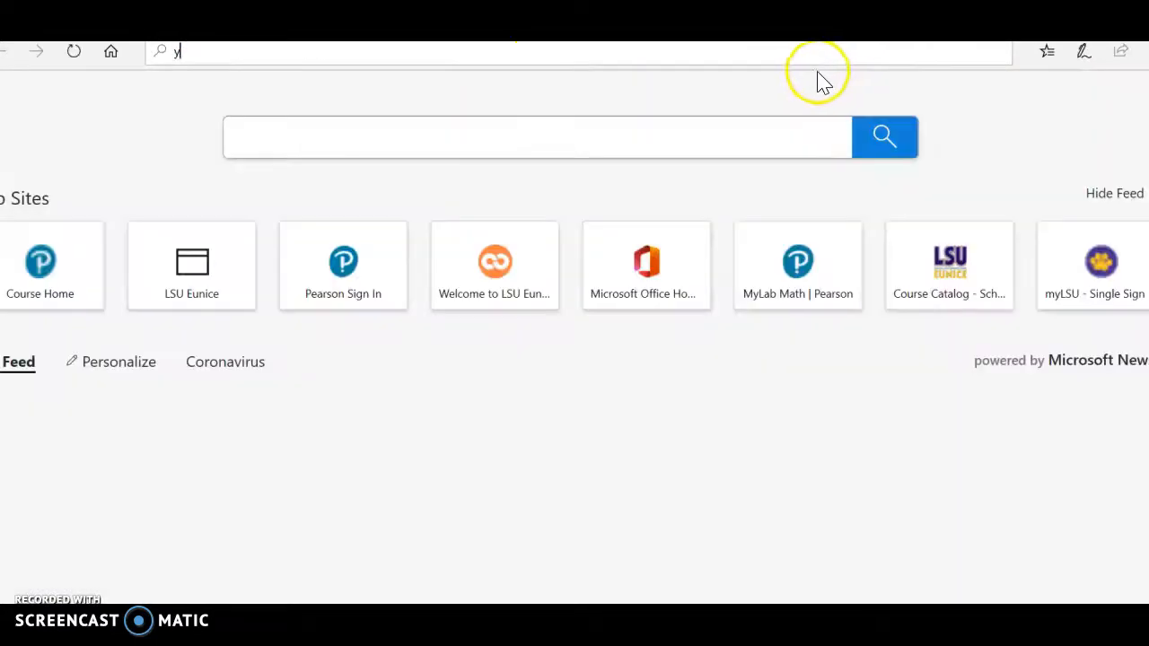
pyautogui.write('outube.com')
pyautogui.press('Return')
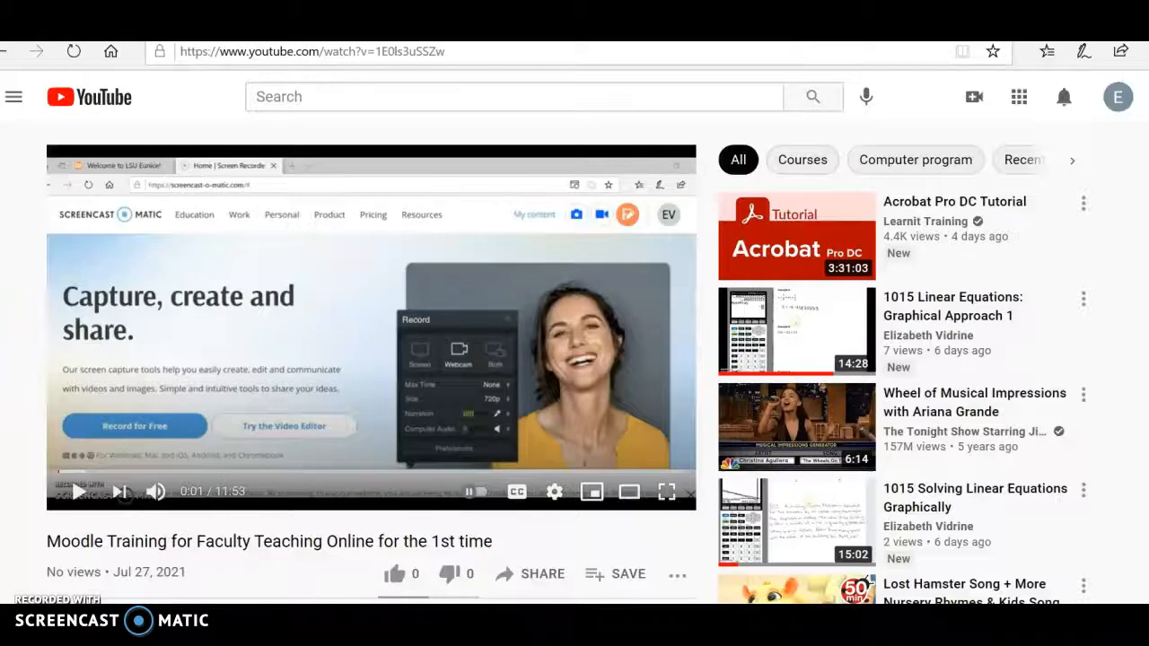
# Step: Copy the YouTube video's iframe embed code (width 560, height 315) from its sharing options
pyautogui.click(530, 579)
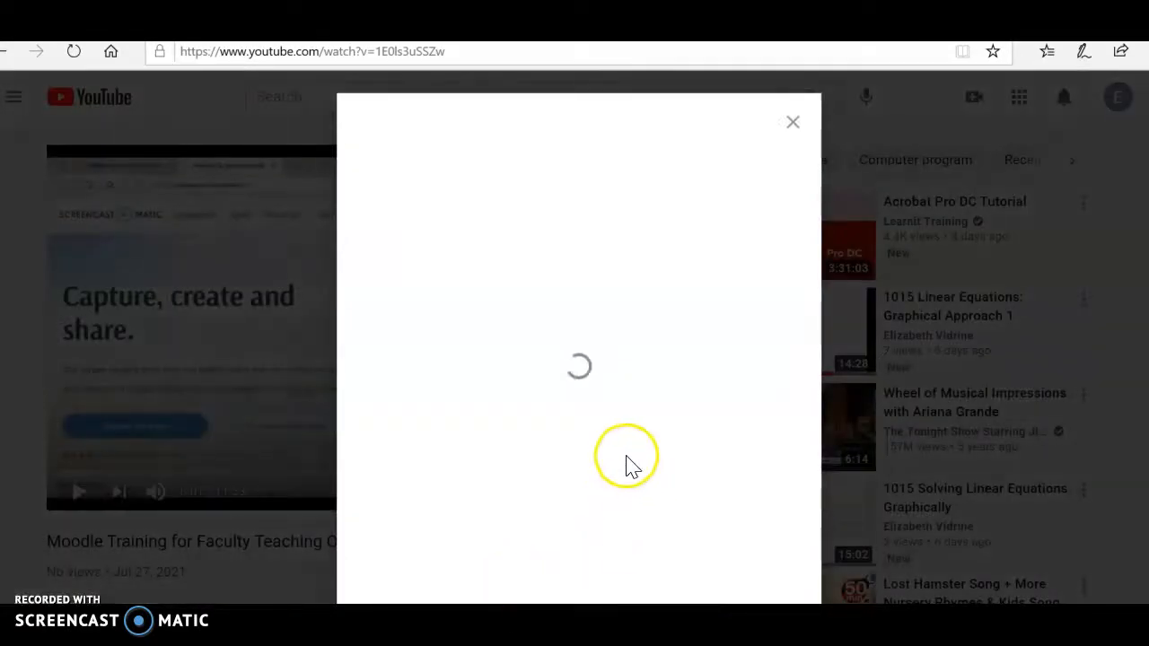
pyautogui.click(395, 289)
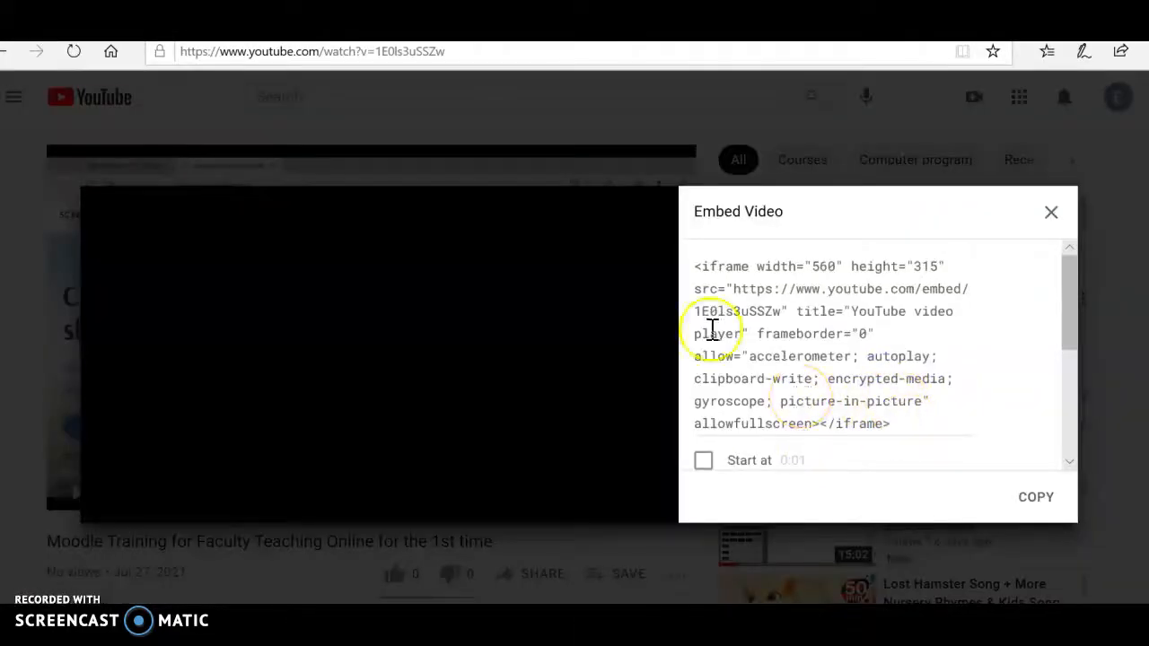
pyautogui.click(691, 284)
pyautogui.hotkey('ctrl', 'c')
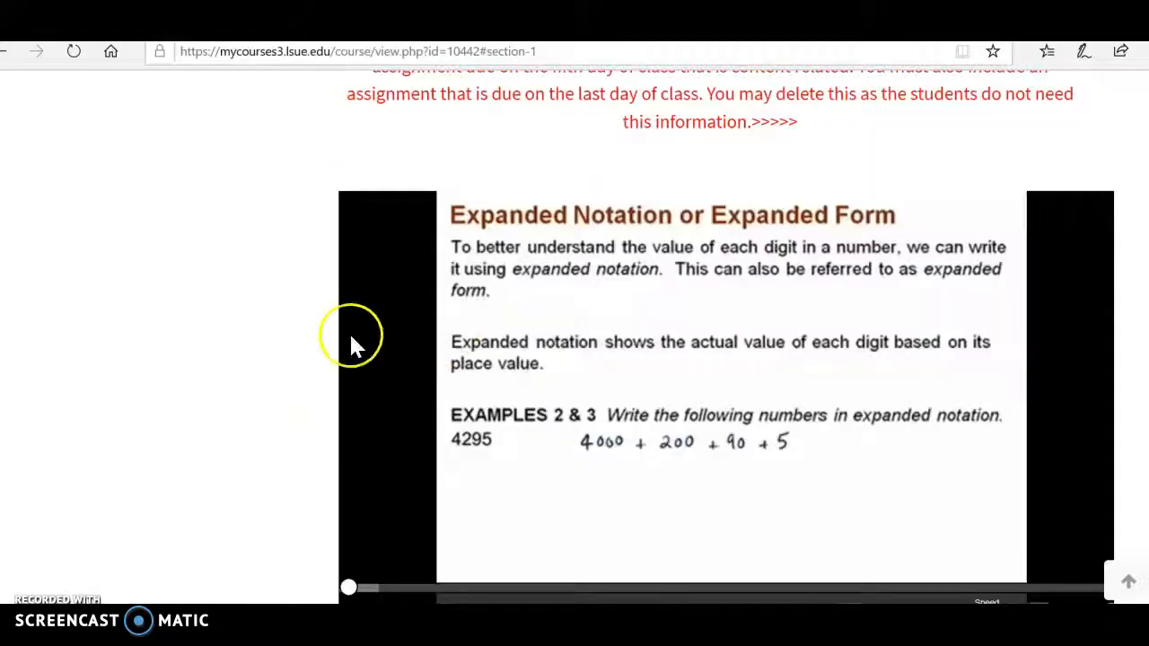
# Step: Return to the Moodle course, edit the Start Here section, and display its summary's HTML code
pyautogui.scroll(5, 352, 345)
pyautogui.scroll(-10, 261, 305)
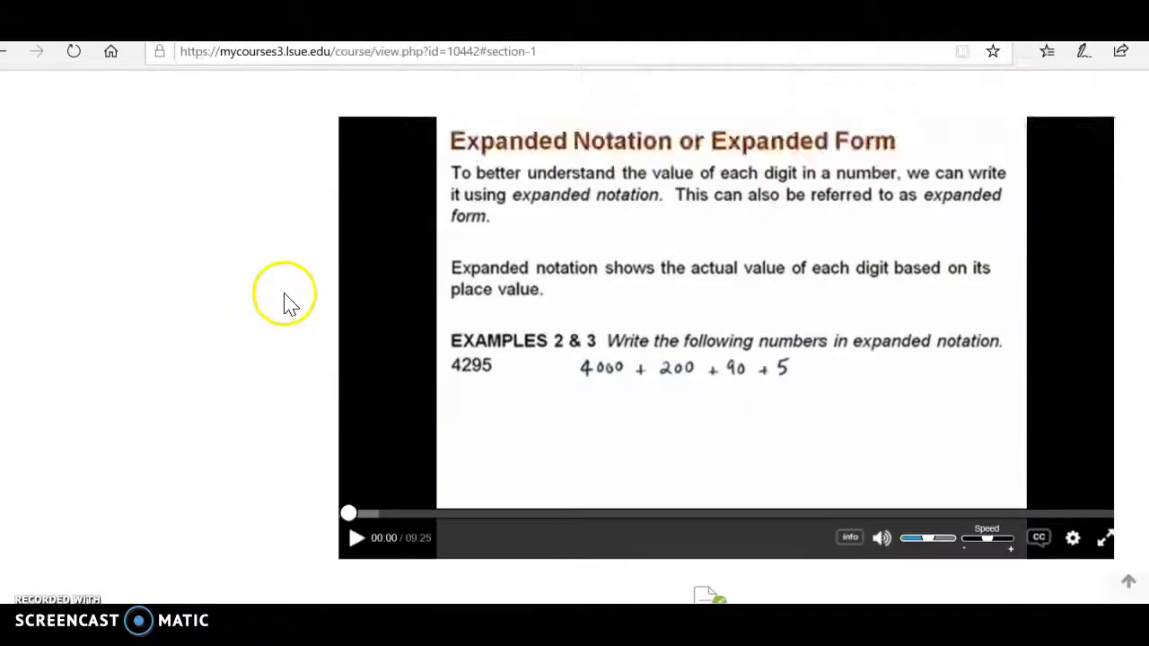
pyautogui.click(712, 191)
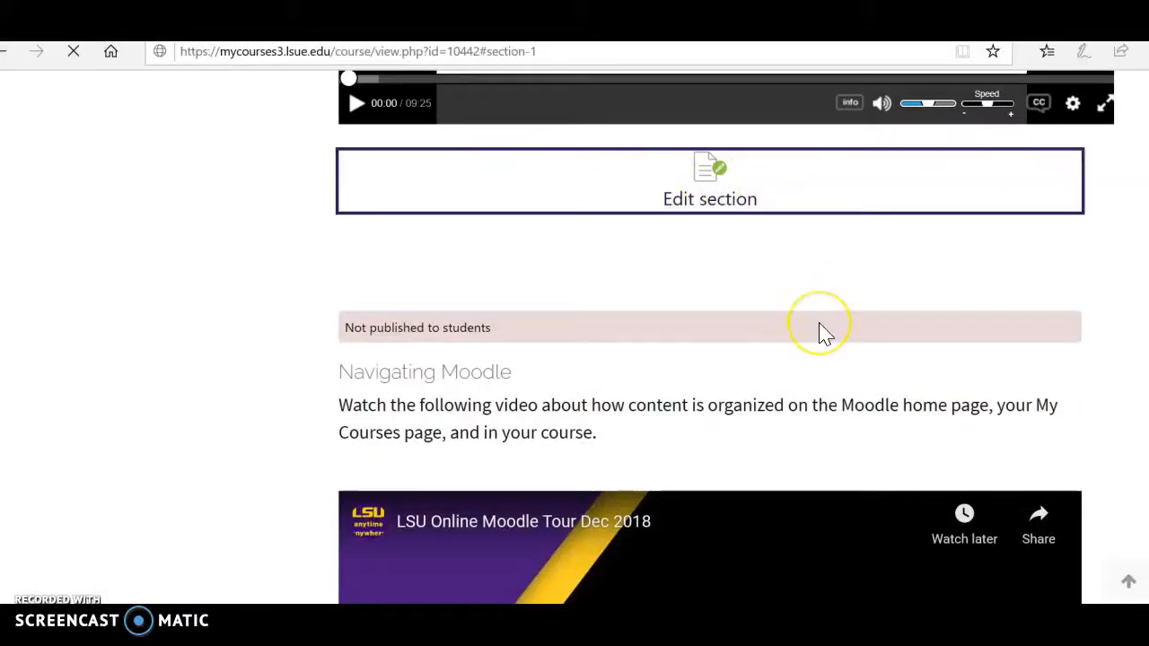
pyautogui.scroll(-3, 533, 320)
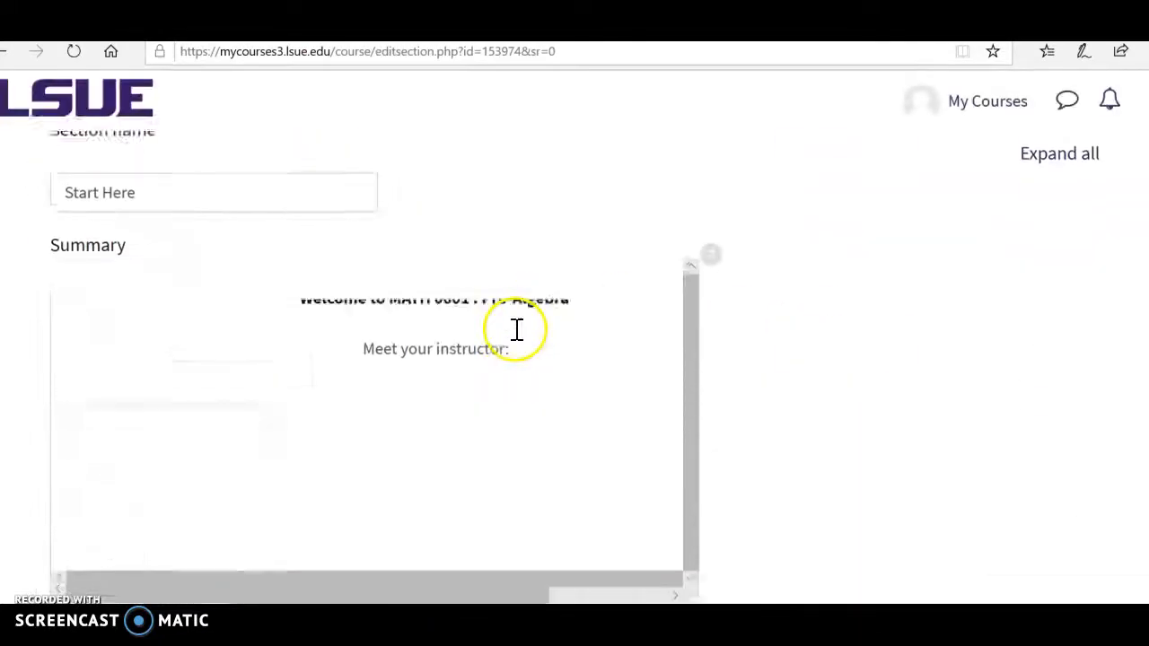
pyautogui.click(68, 276)
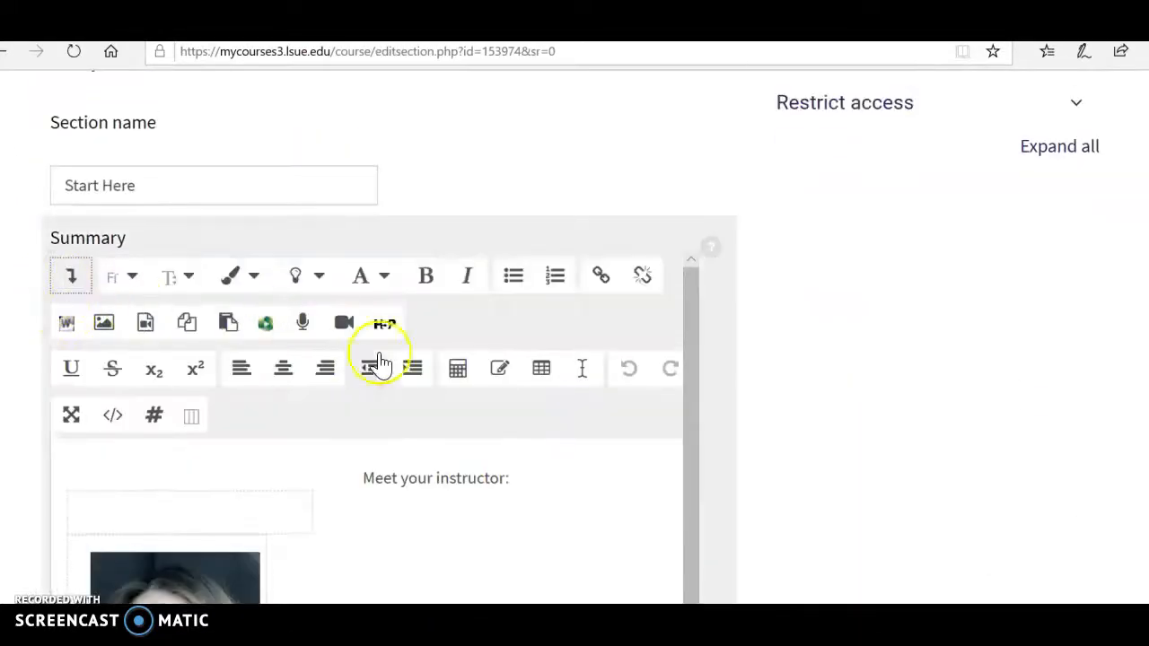
pyautogui.click(112, 416)
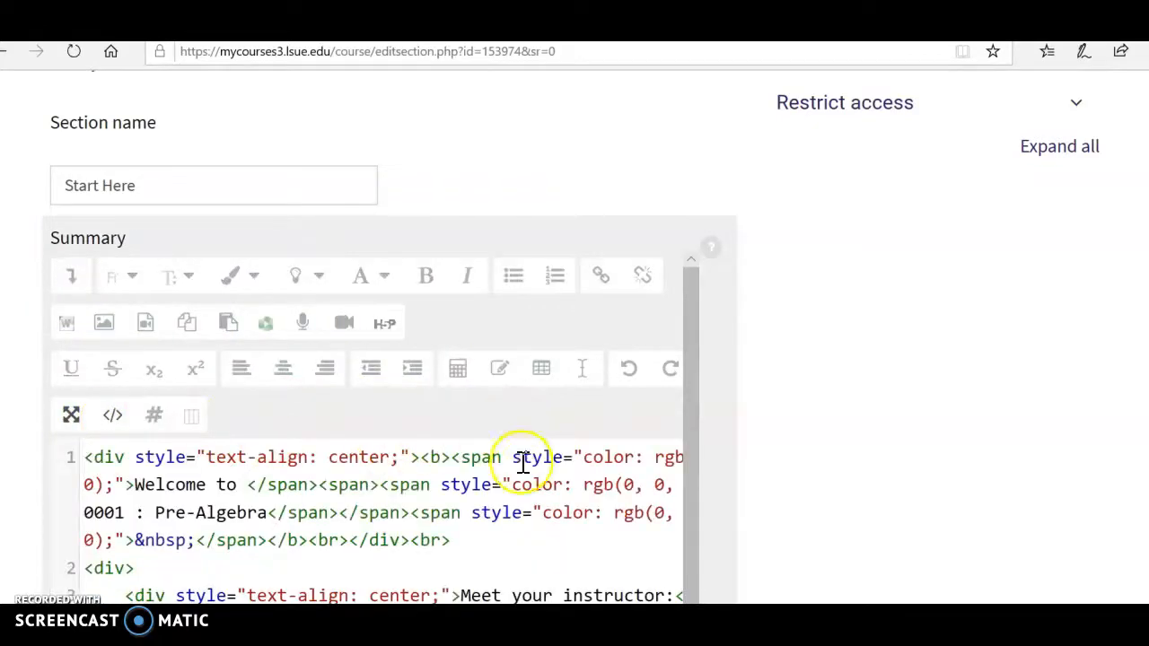
# Step: Paste the YouTube embed code two lines below the Pearson iframe at the end of the HTML code
pyautogui.scroll(-5, 521, 476)
pyautogui.scroll(-15, 528, 484)
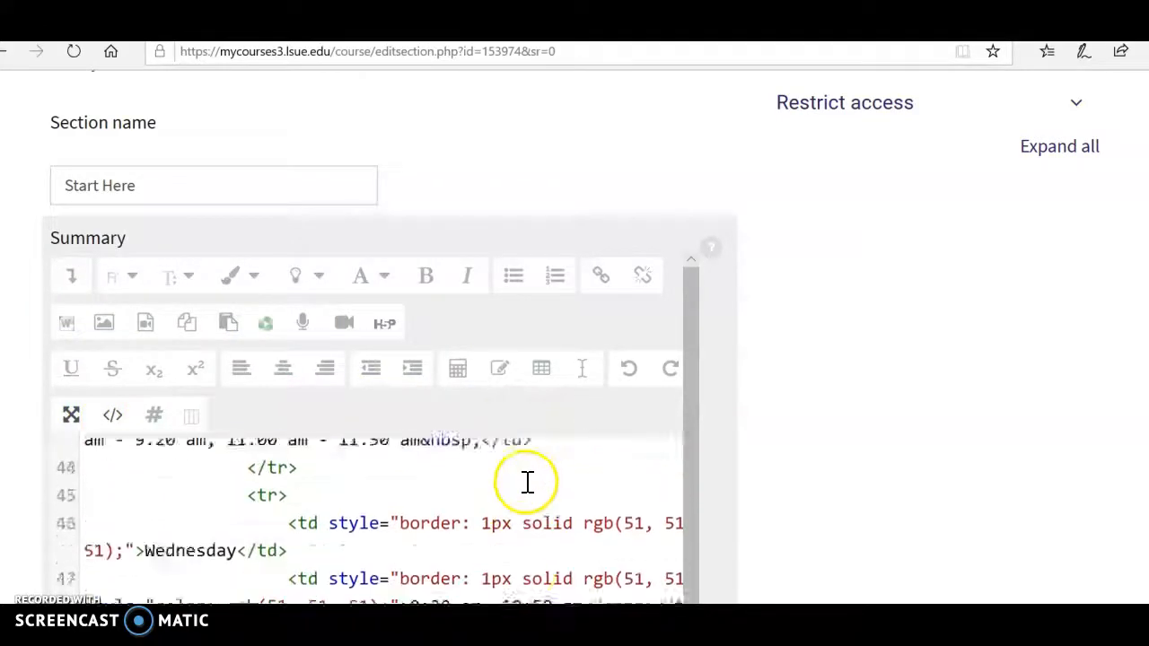
pyautogui.scroll(-1, 532, 489)
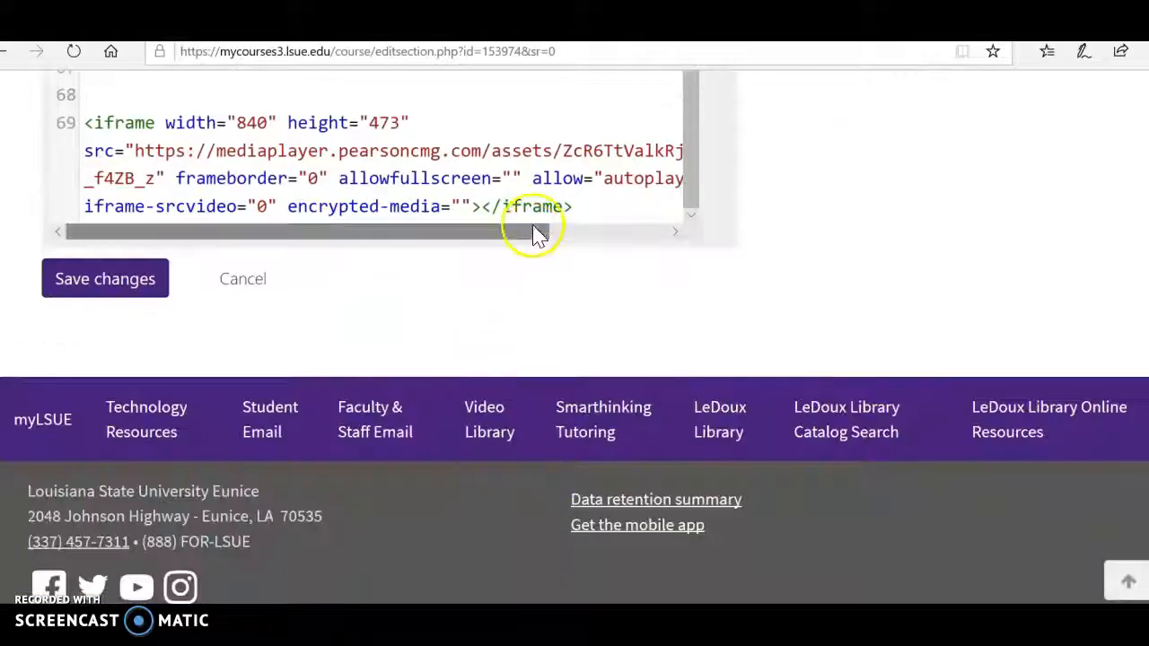
pyautogui.click(585, 211)
pyautogui.press('Return')
pyautogui.press('Return')
pyautogui.hotkey('ctrl', 'v')
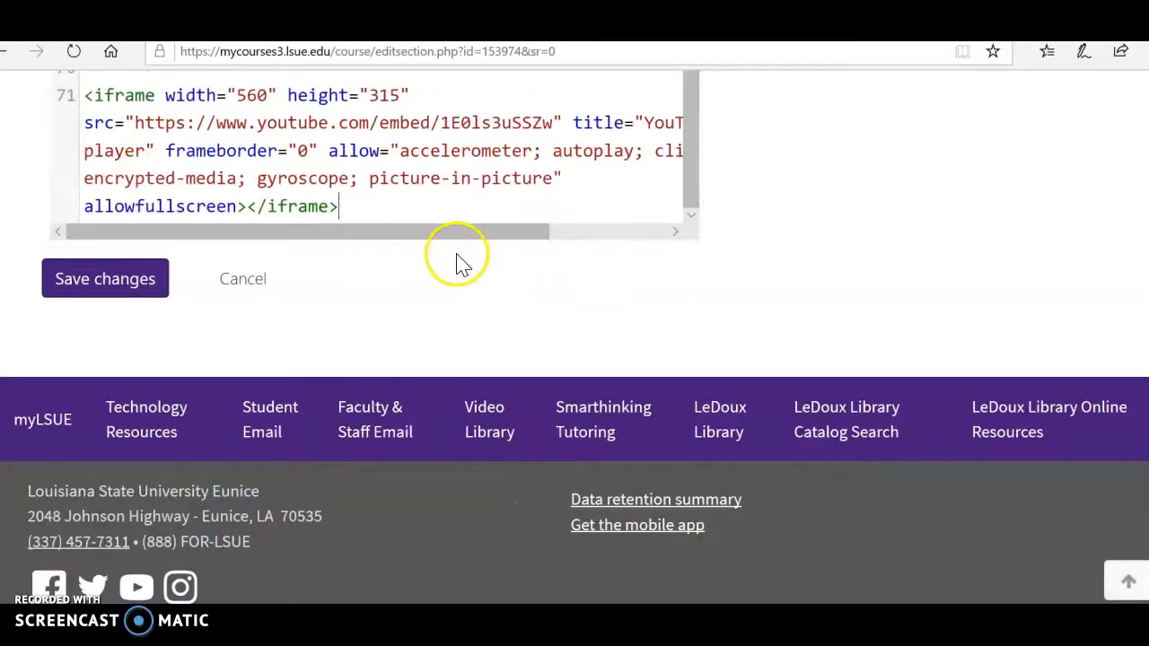
# Step: Save the section changes and review the embedded videos below the Start Here text on the course page
pyautogui.click(111, 296)
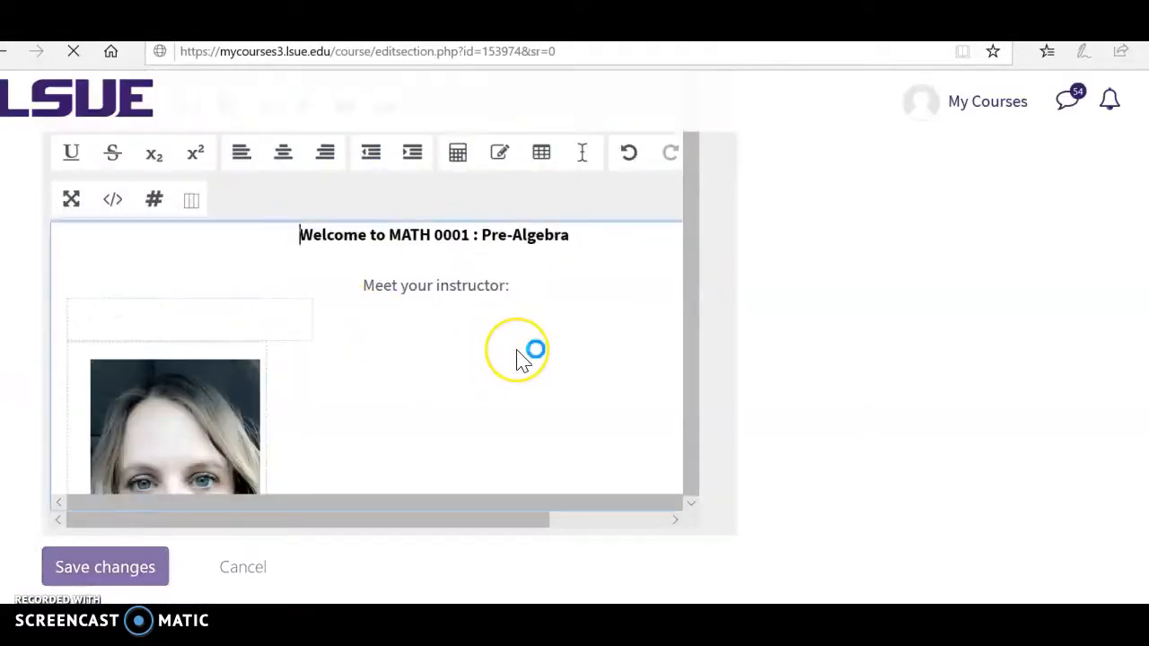
pyautogui.scroll(-10, 571, 359)
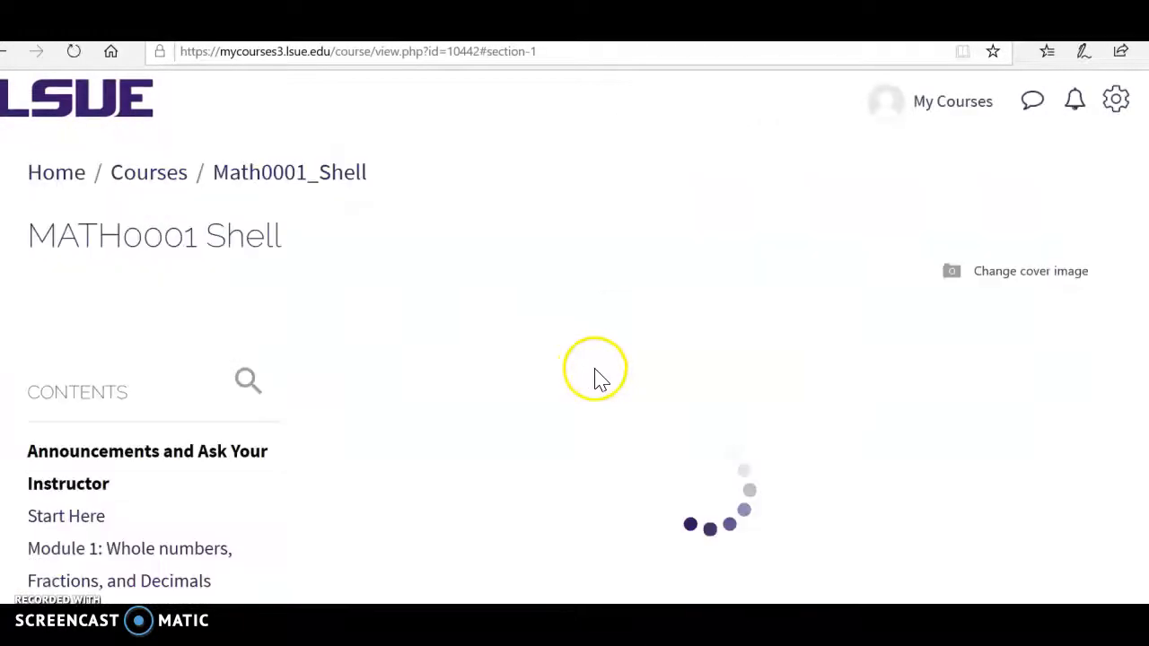
pyautogui.scroll(-12, 602, 373)
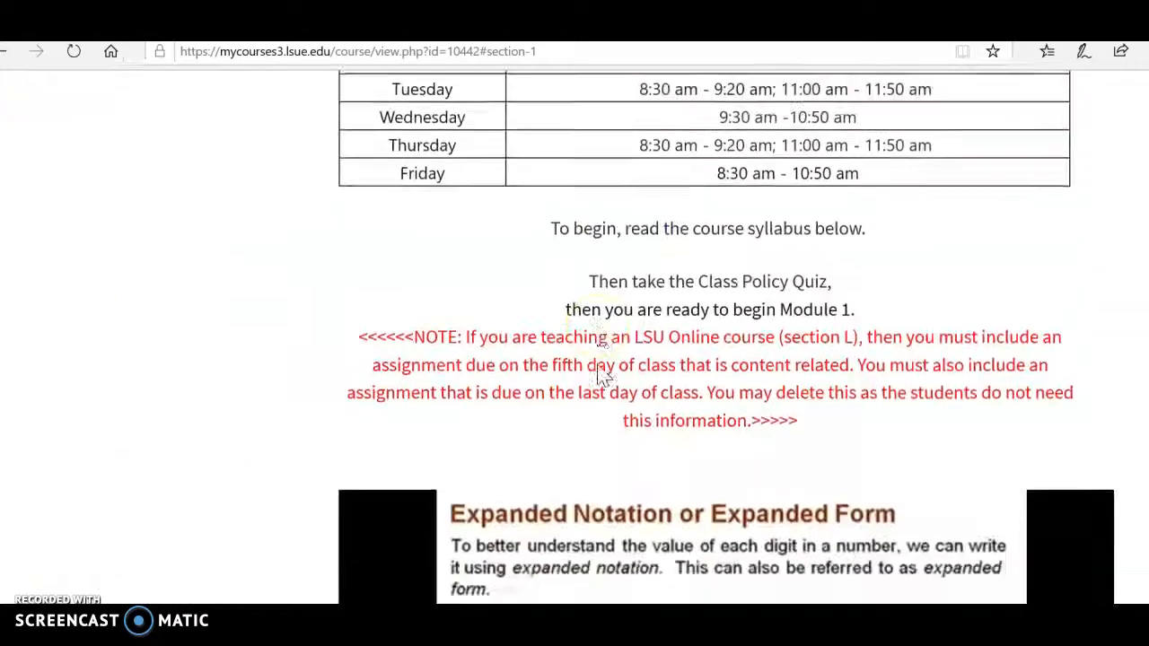